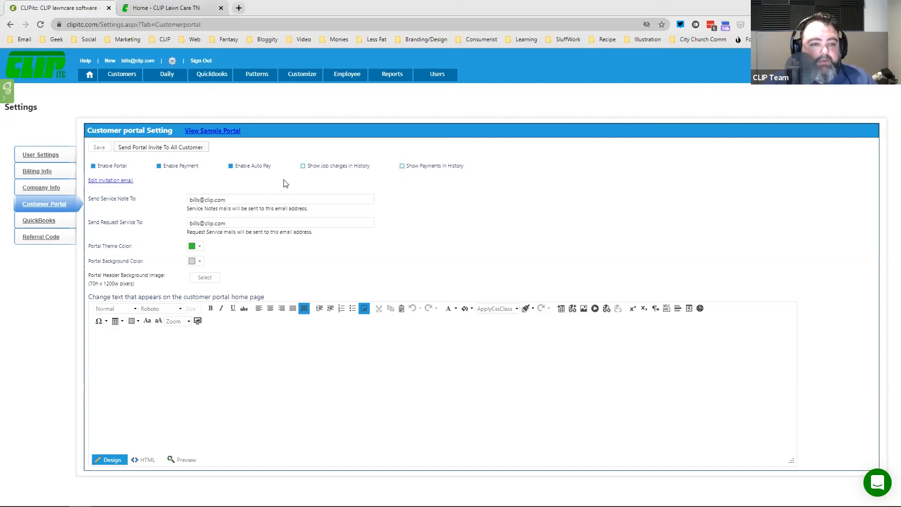
Review the recipient e-mail fields for service notes and service requests in the customer portal settings
left_click(227, 202)
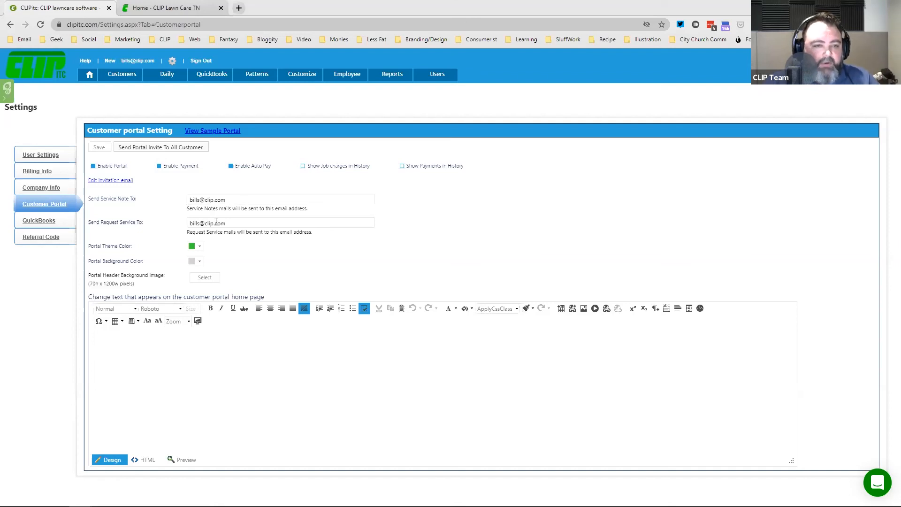
left_click_drag(227, 199, 192, 197)
left_click(176, 205)
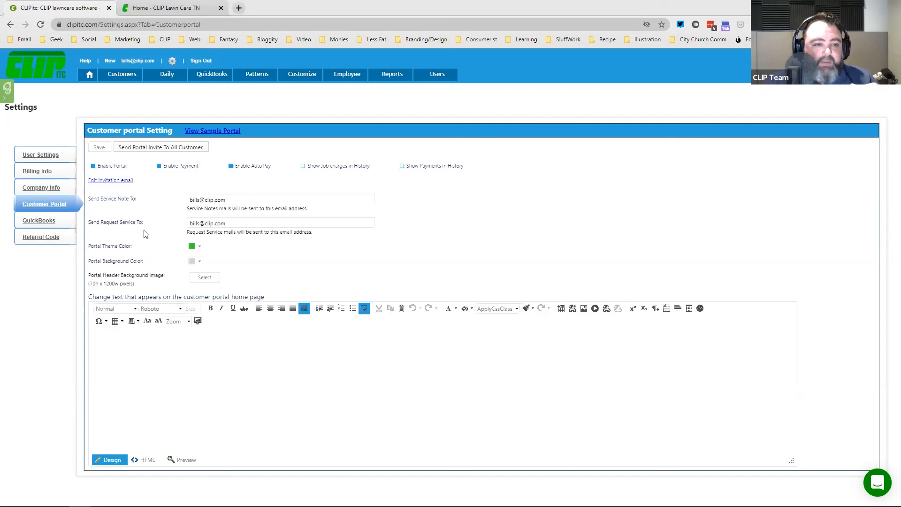
left_click_drag(227, 224, 171, 224)
left_click(165, 241)
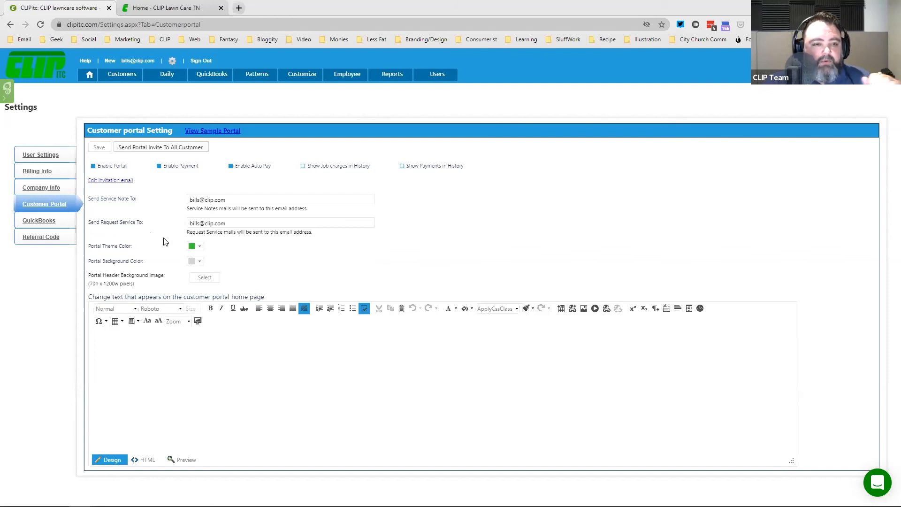
left_click_drag(229, 222, 164, 226)
left_click(165, 228)
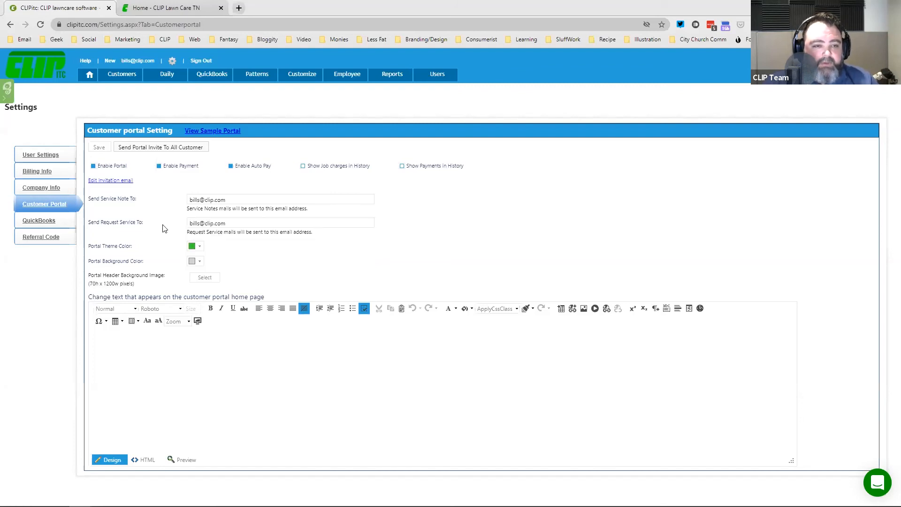
left_click(225, 199)
left_click(226, 199)
left_click(175, 205)
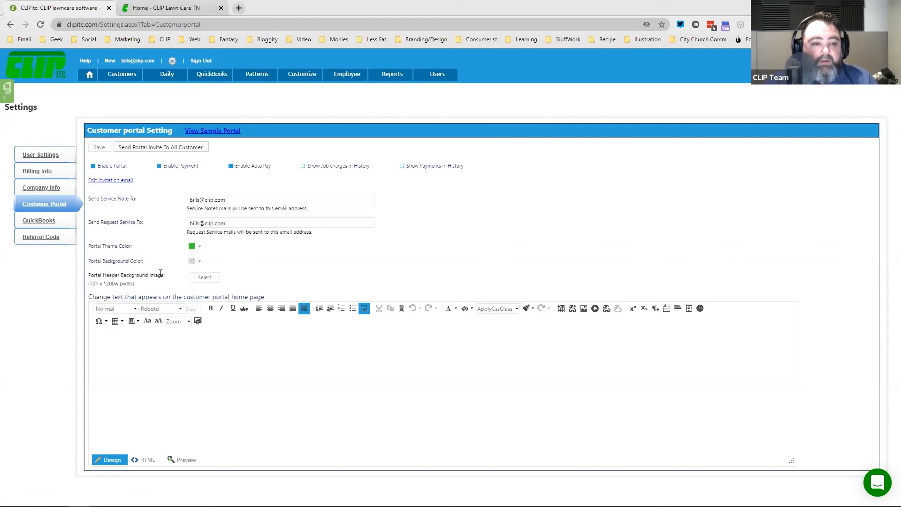
Check the required header image size and the HTML source of the portal home page text, returning to design view
left_click_drag(135, 283, 90, 284)
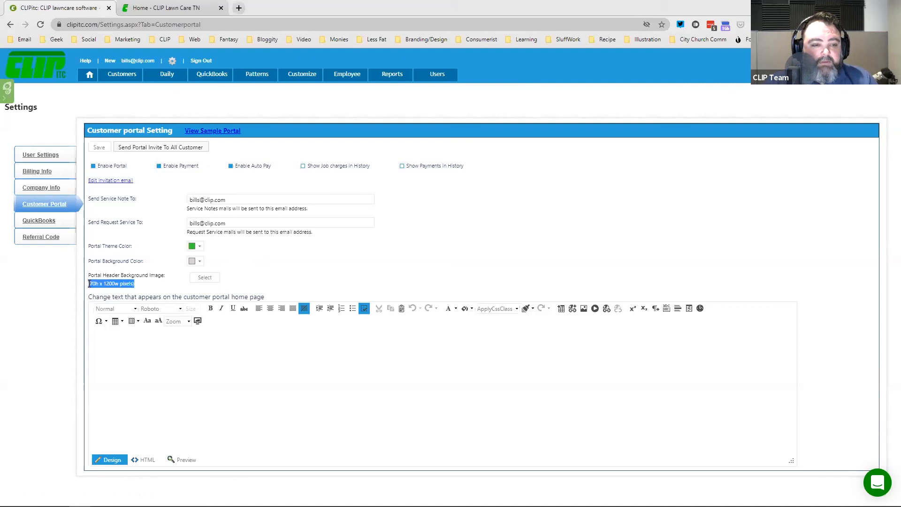
left_click(158, 266)
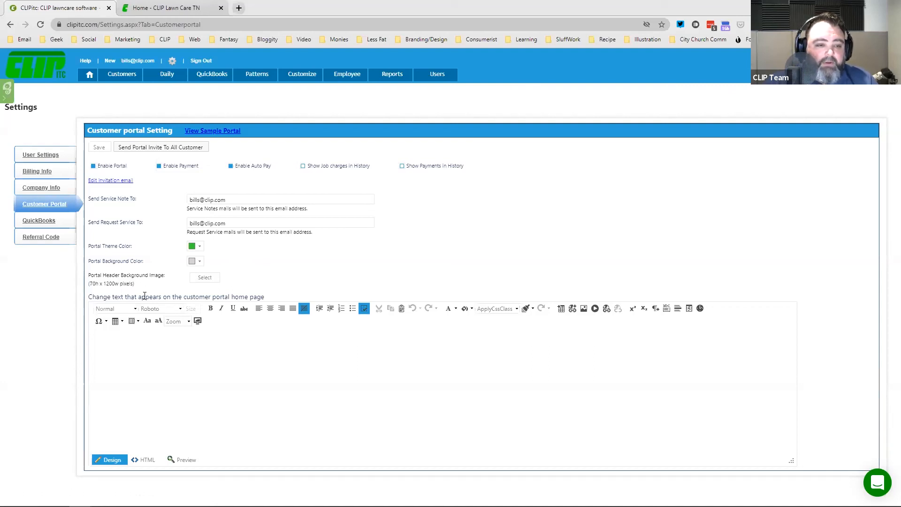
left_click(171, 414)
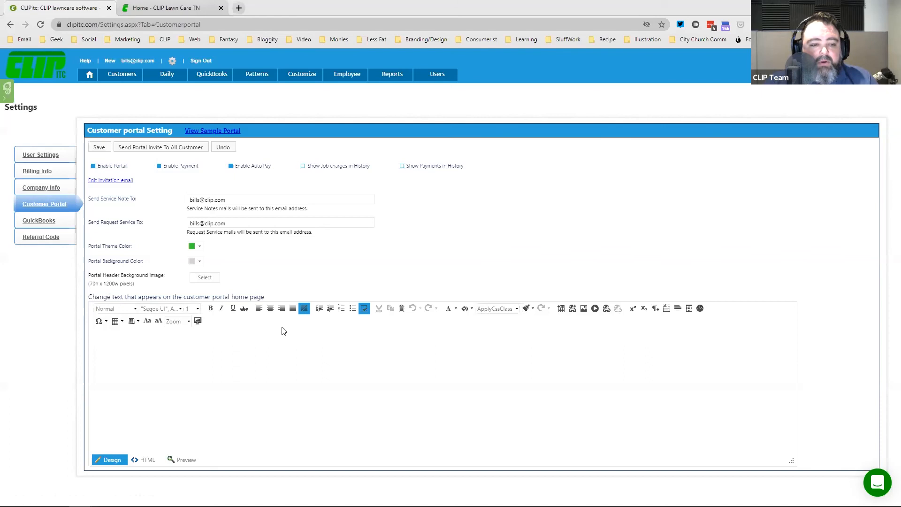
left_click(146, 461)
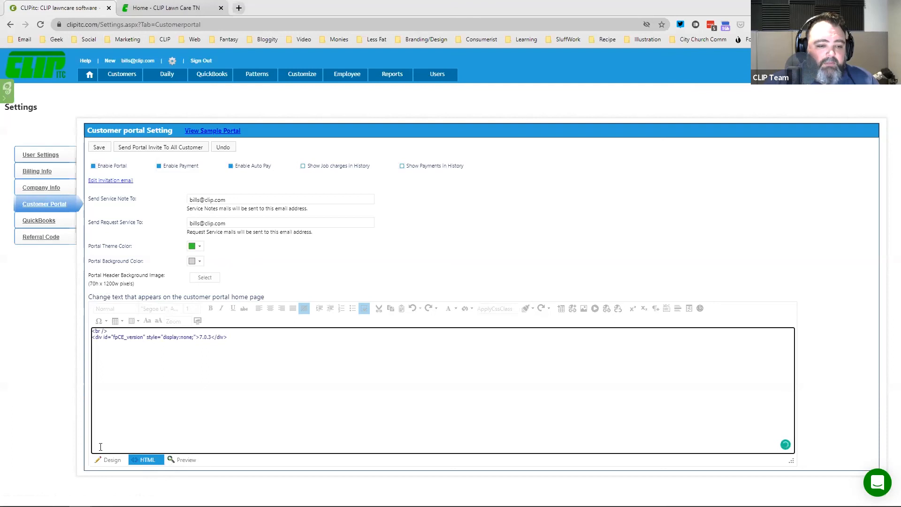
left_click(107, 461)
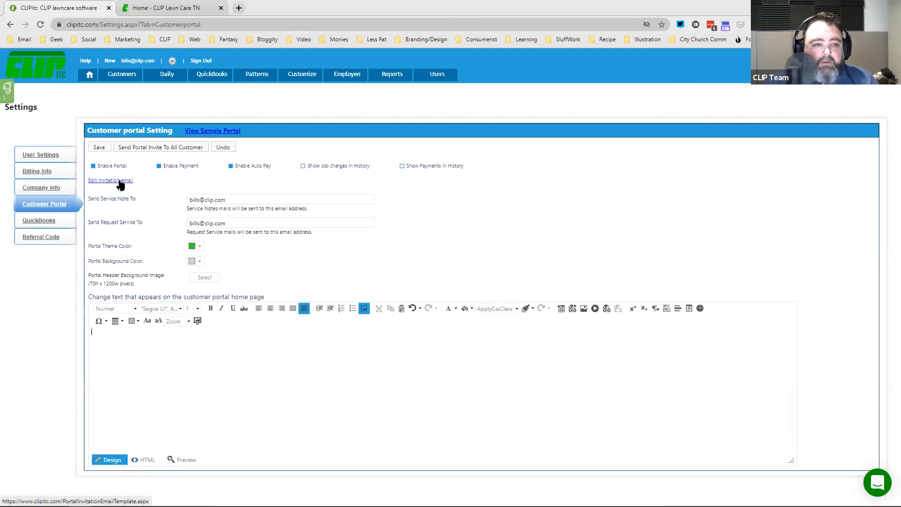
Open the sample customer portal and examine the total amount owed on its Payments page
left_click(211, 131)
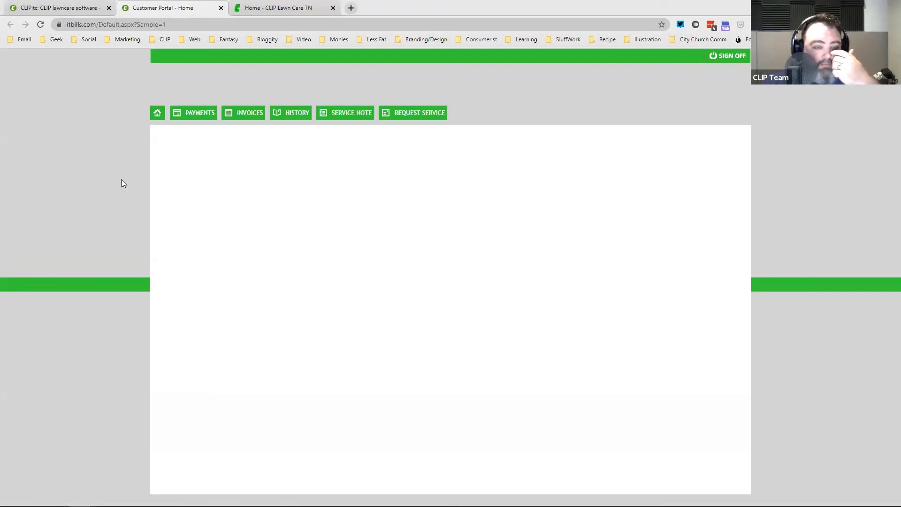
left_click(191, 116)
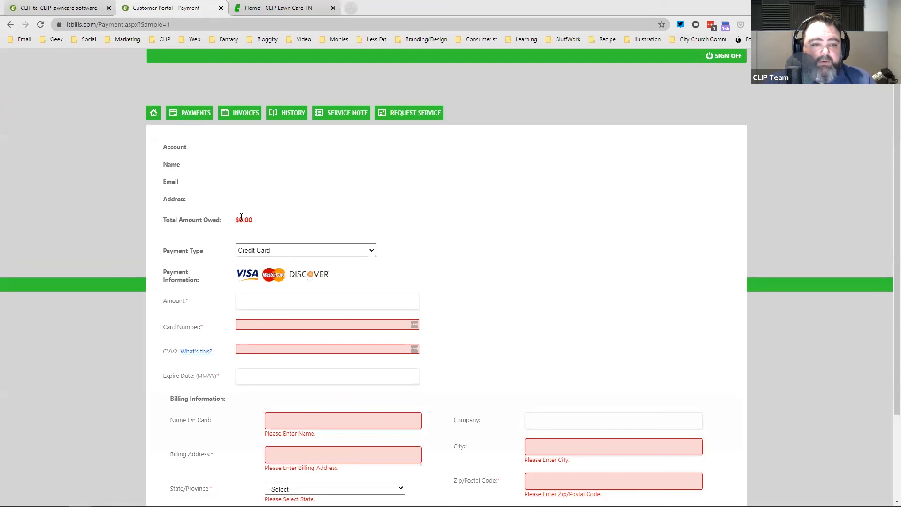
left_click(261, 221)
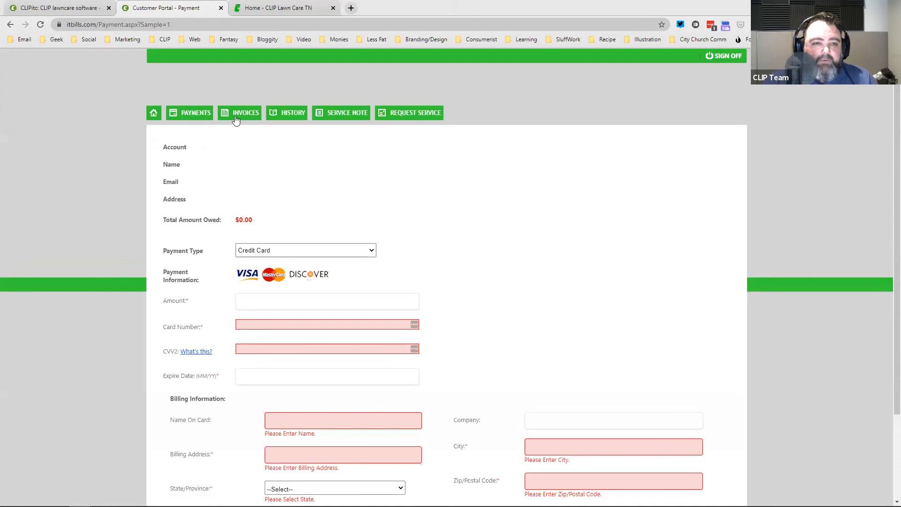
left_click_drag(253, 220, 239, 219)
left_click(221, 227)
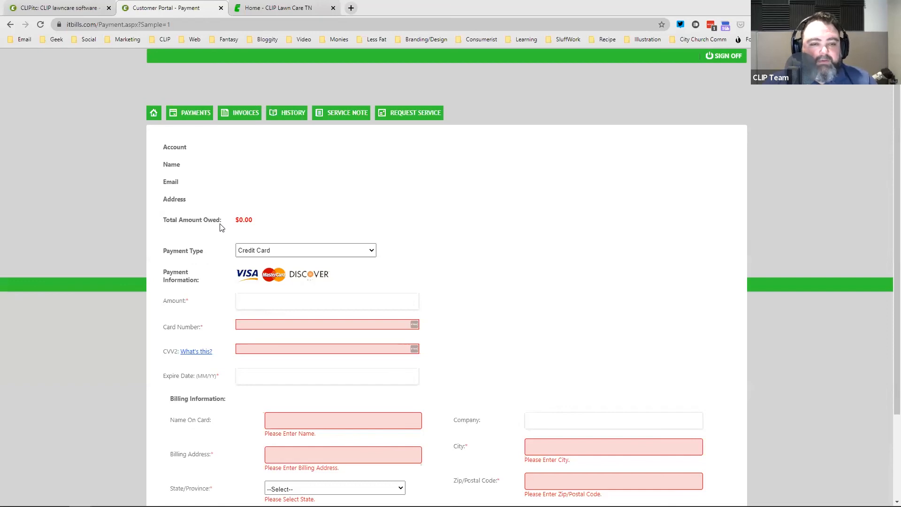
left_click_drag(256, 218, 240, 219)
left_click(215, 244)
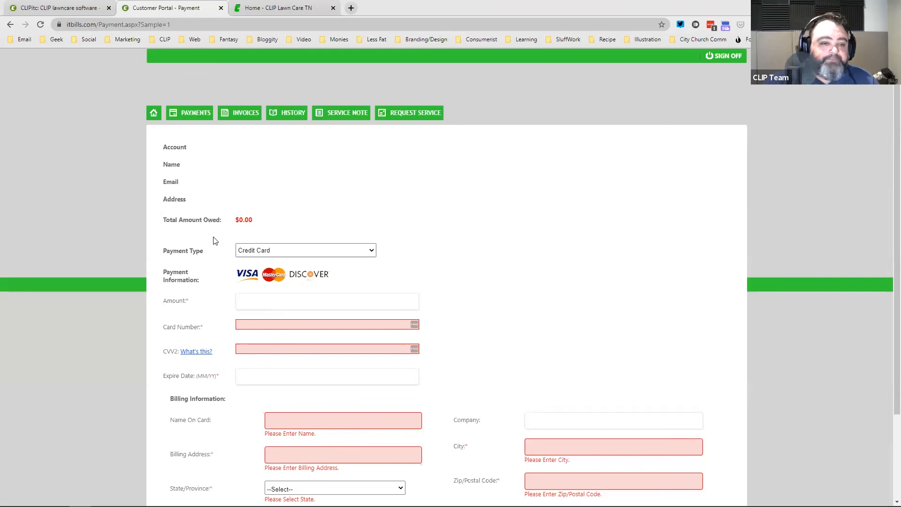
Examine the payment form's payment type, card and billing fields, and the monthly Auto Pay option
scroll(214, 240, "down", 2)
scroll(214, 238, "down", 1)
left_click(291, 158)
left_click(294, 158)
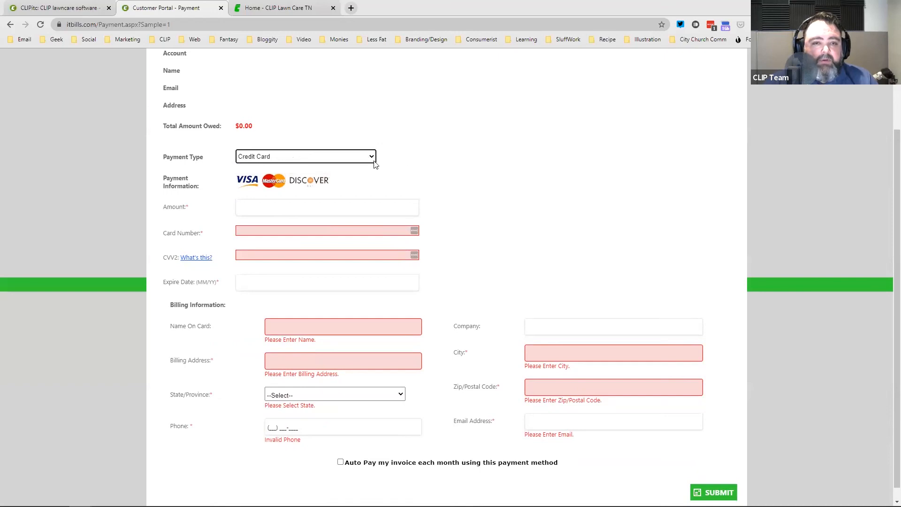
scroll(458, 173, "down", 1)
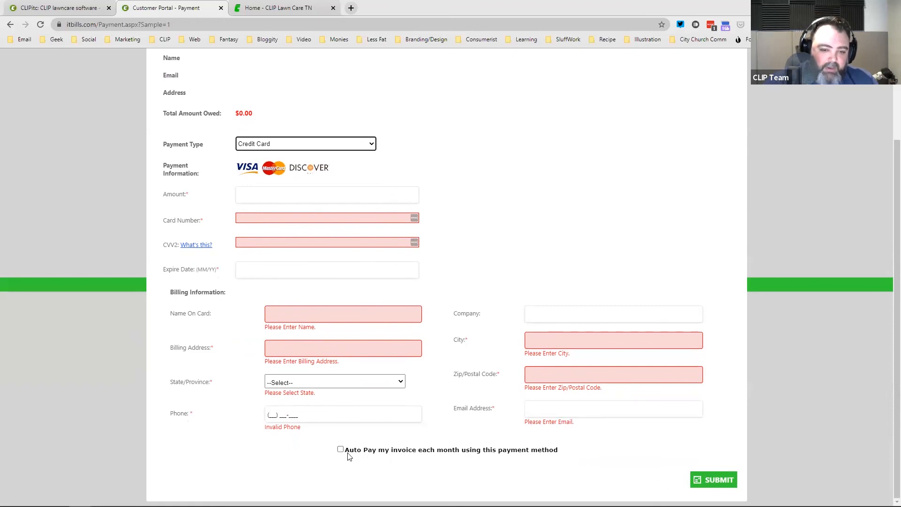
left_click_drag(560, 451, 345, 451)
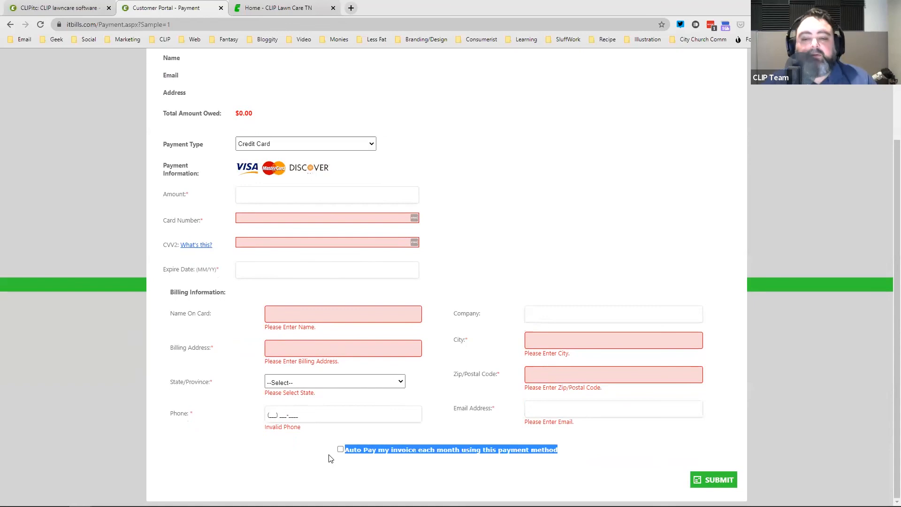
left_click(325, 460)
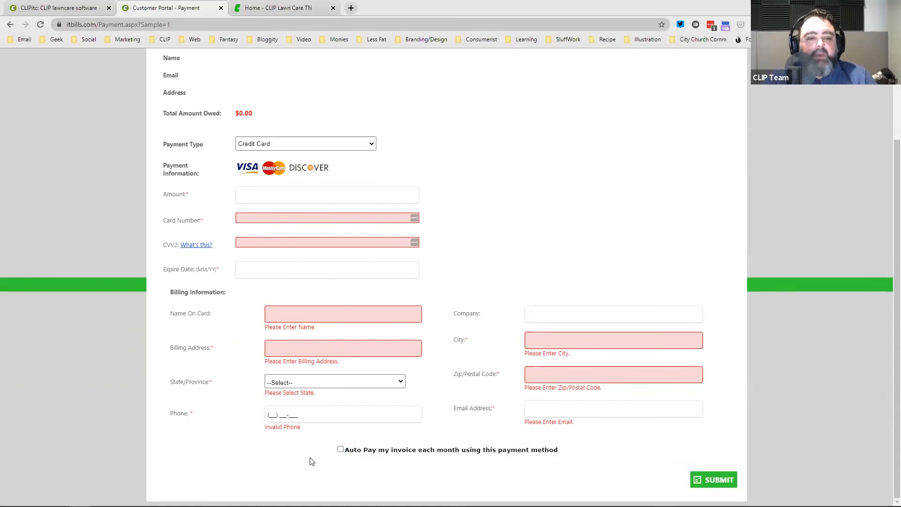
scroll(223, 416, "up", 3)
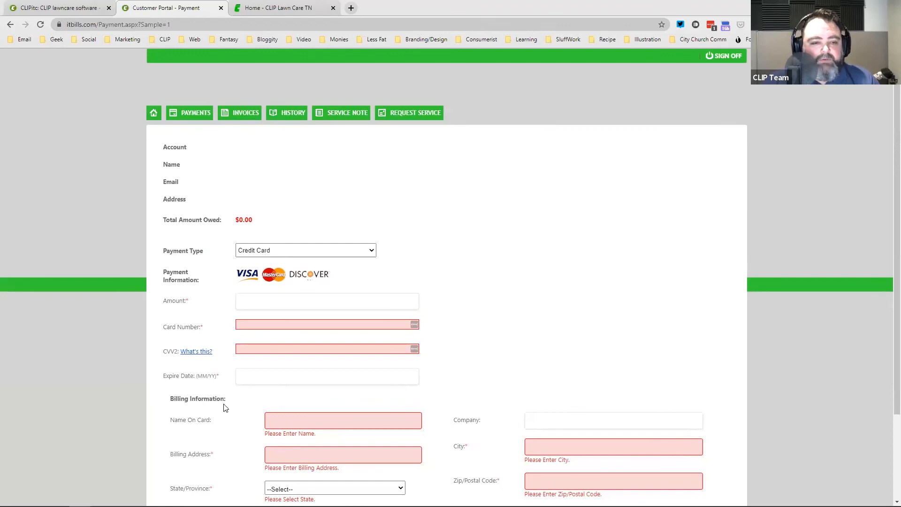
scroll(224, 408, "down", 3)
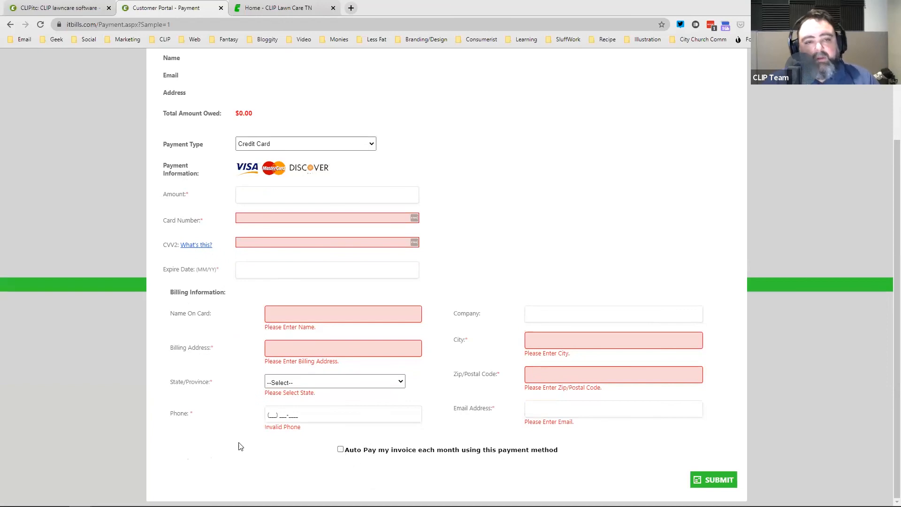
scroll(239, 446, "up", 3)
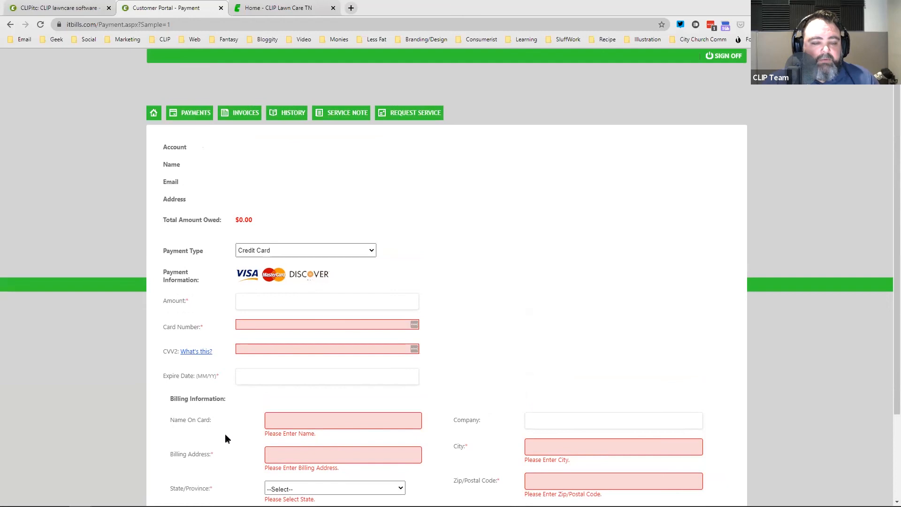
scroll(217, 412, "down", 3)
scroll(218, 413, "up", 3)
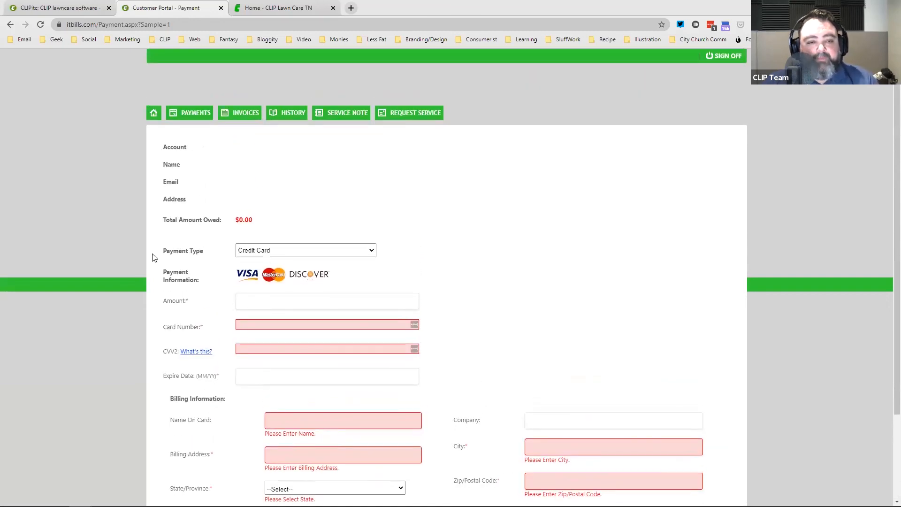
Look through the sample portal's invoices, history and service note pages, checking the Description column in the history
left_click(243, 114)
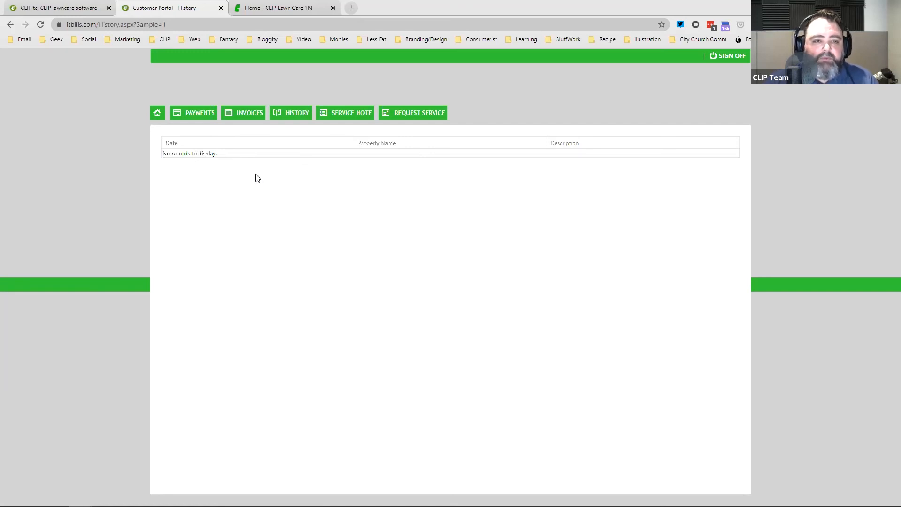
double_click(564, 144)
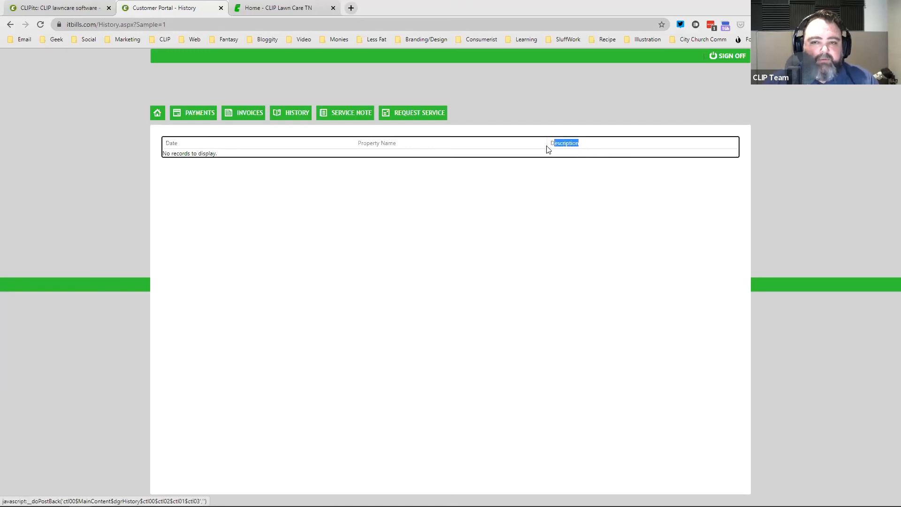
left_click(330, 121)
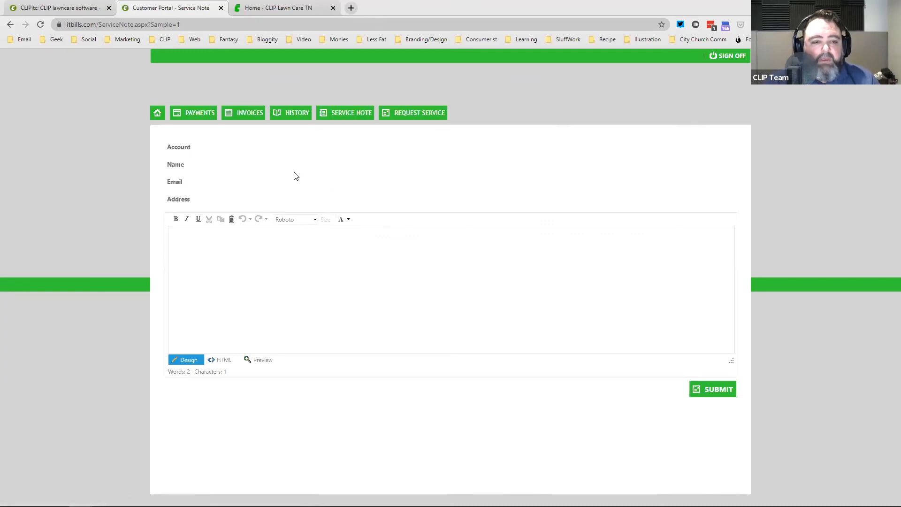
Check the service note and service request recipients in the portal settings and return to the sample portal
left_click(53, 6)
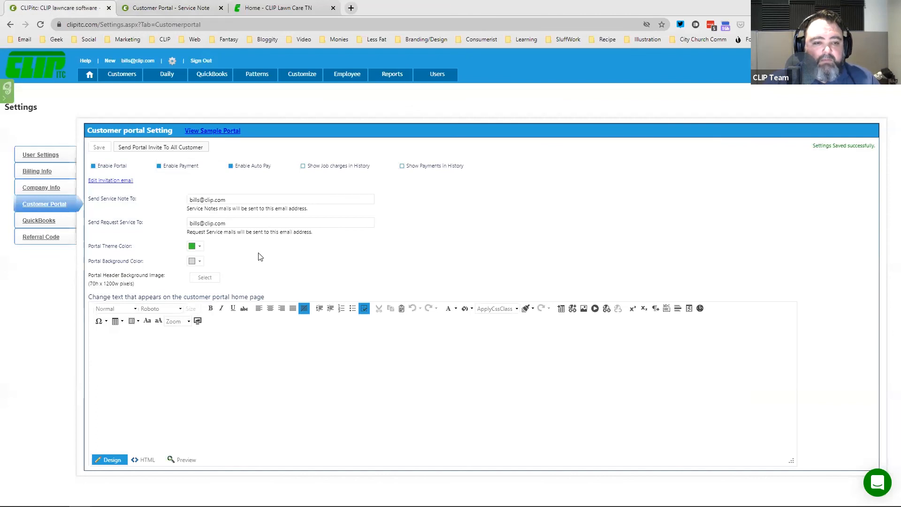
left_click(242, 199)
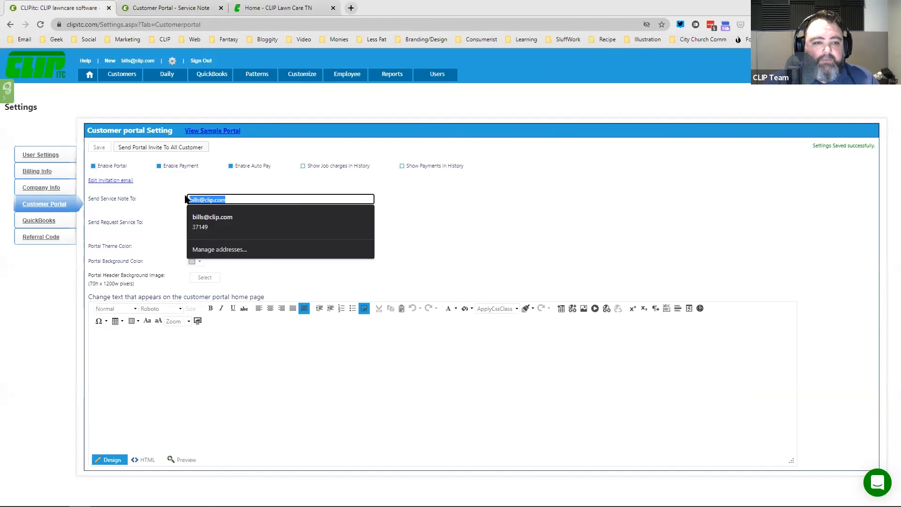
left_click(229, 223)
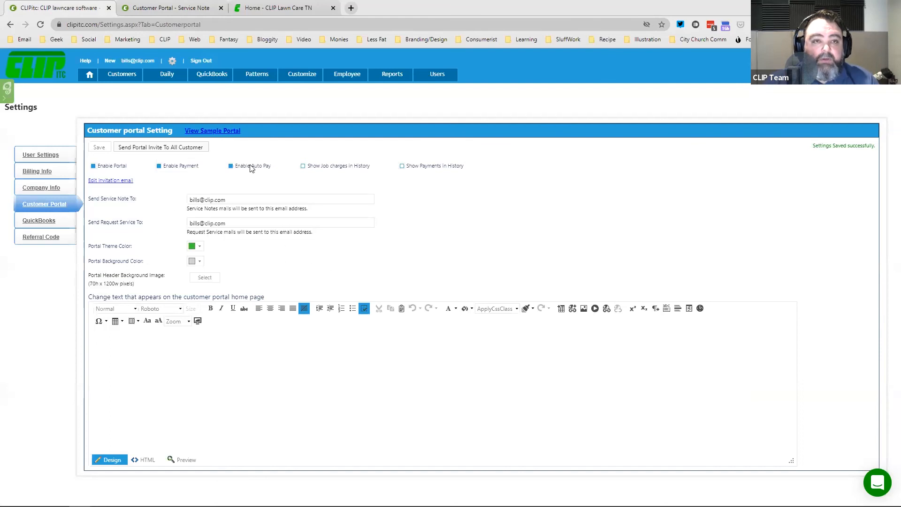
left_click(136, 7)
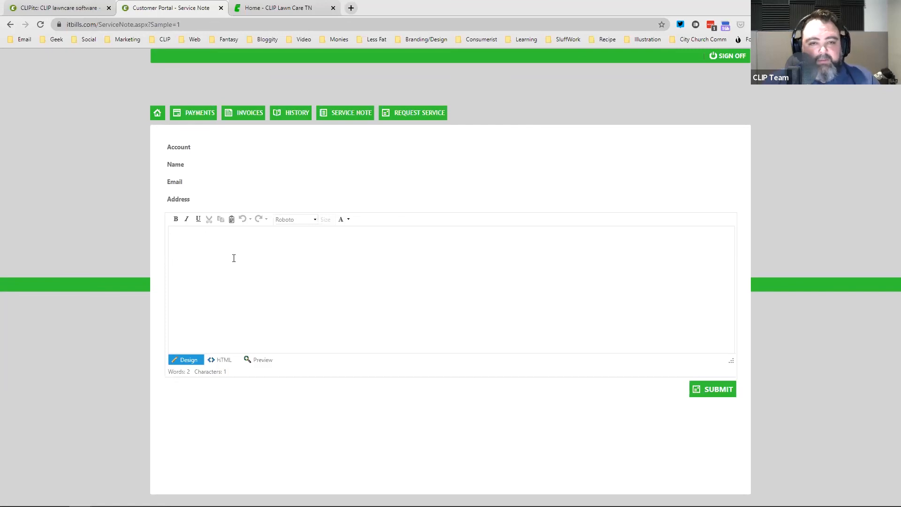
View the sample portal's Request Service page, copy its link address, and return to the customer portal settings
left_click(417, 114)
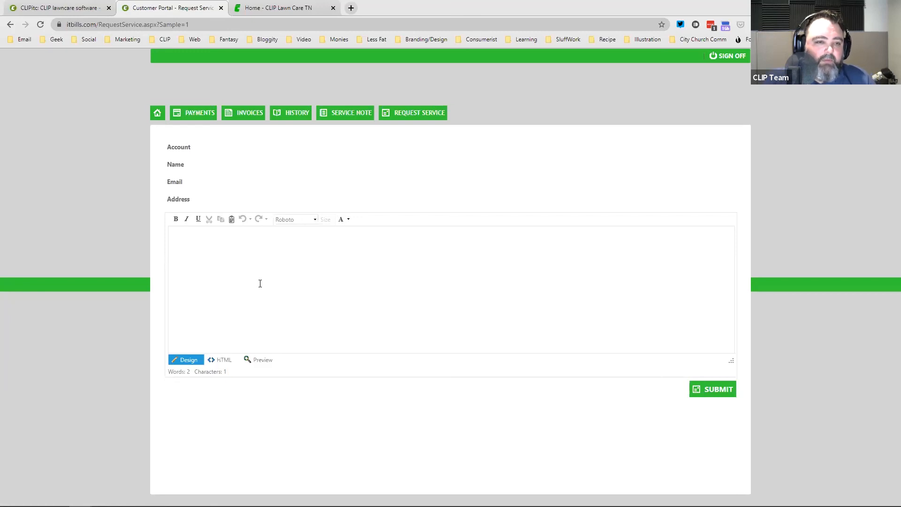
left_click(237, 270)
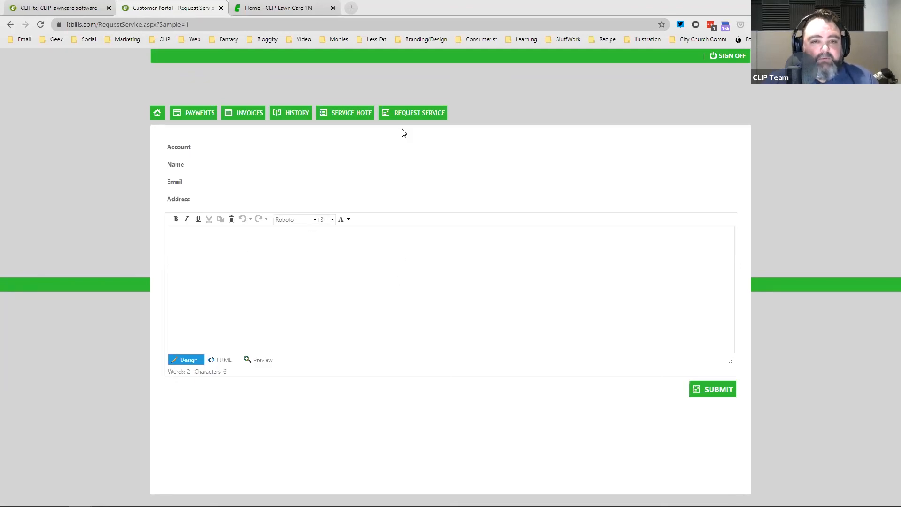
right_click(419, 113)
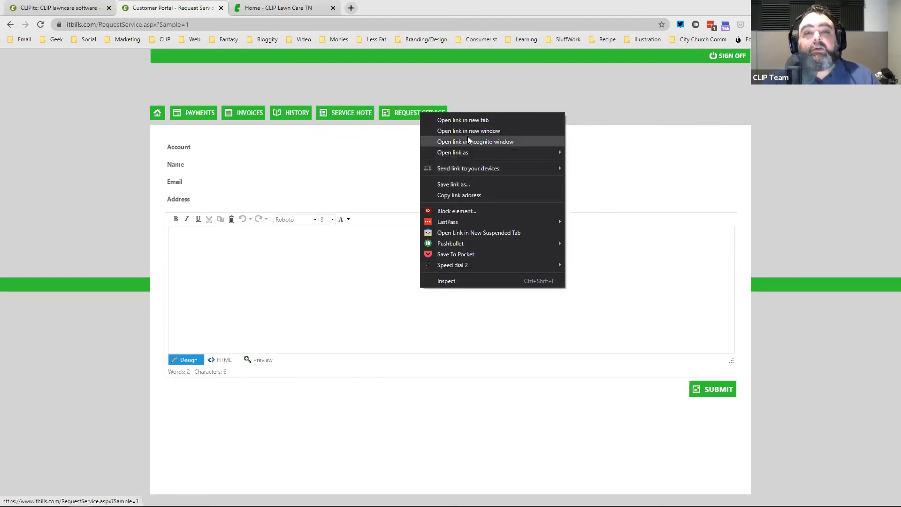
left_click(470, 192)
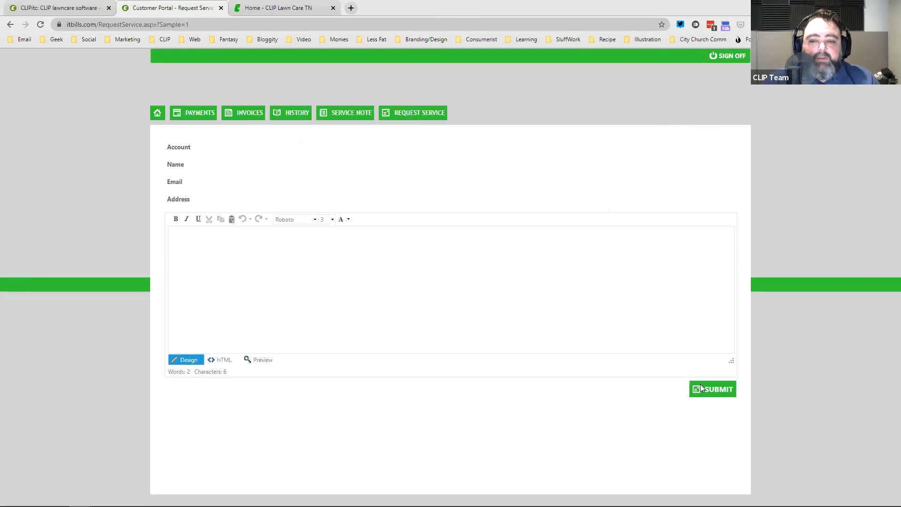
left_click(77, 6)
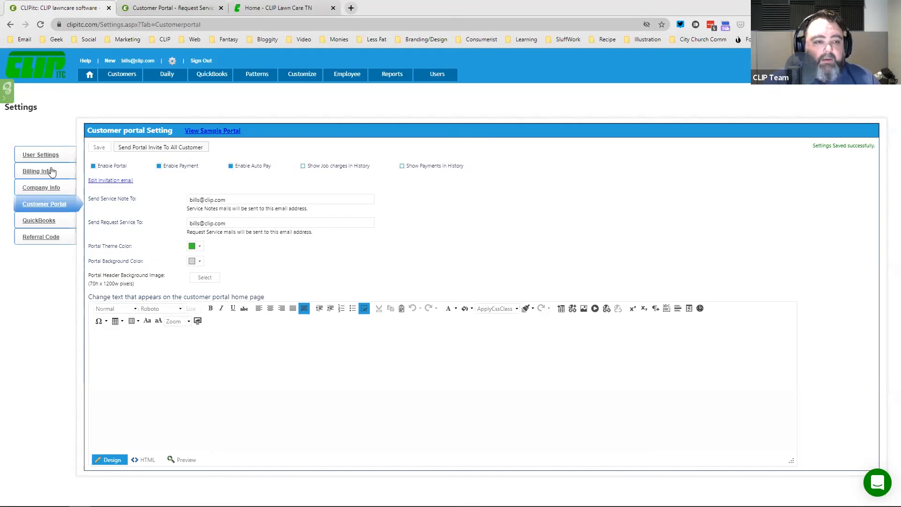
Check the Billing Info and User Settings pages and find the BluePay Settings section on the Company Info page
left_click(38, 173)
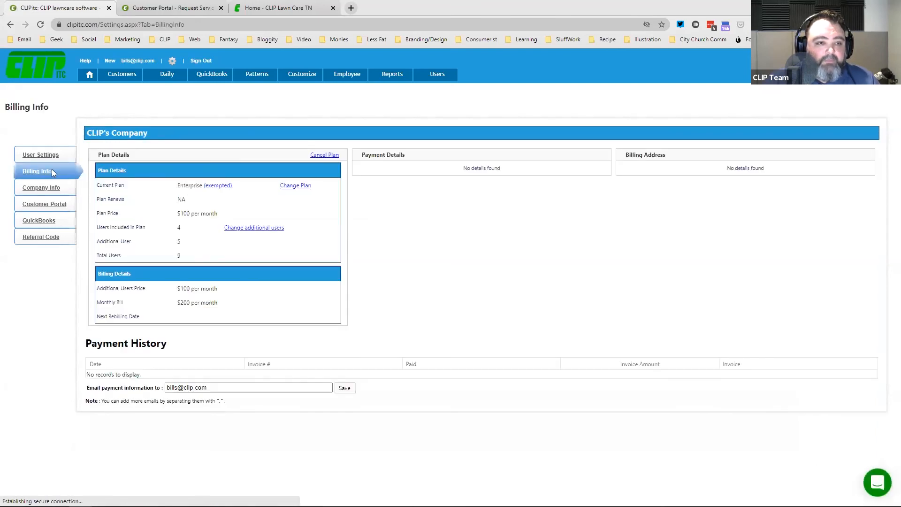
left_click(40, 155)
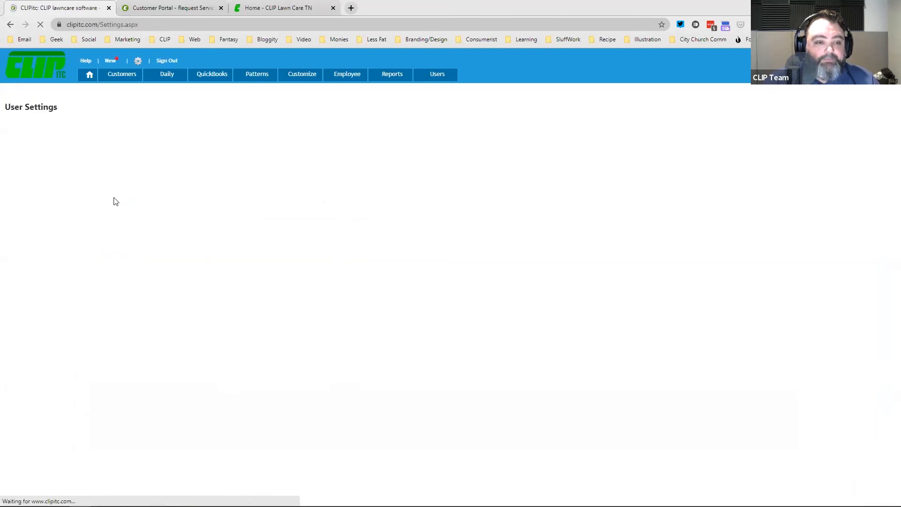
left_click(44, 189)
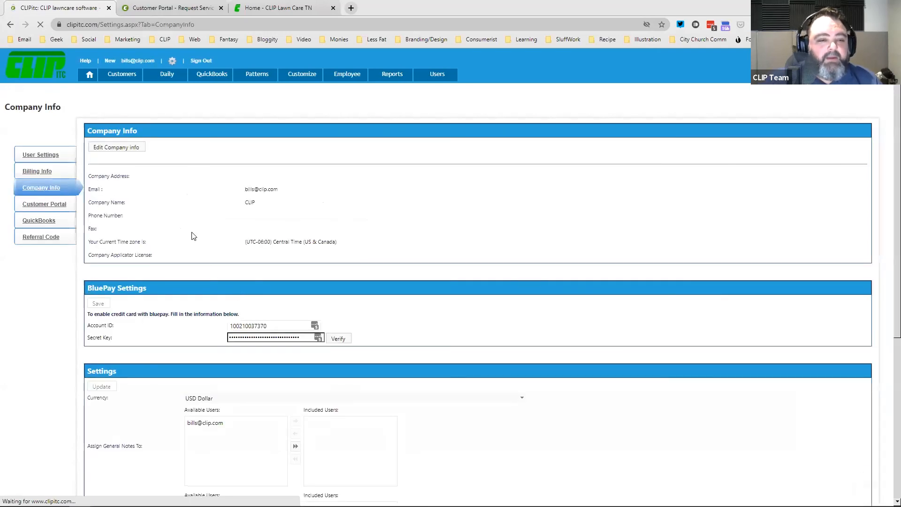
scroll(200, 238, "down", 4)
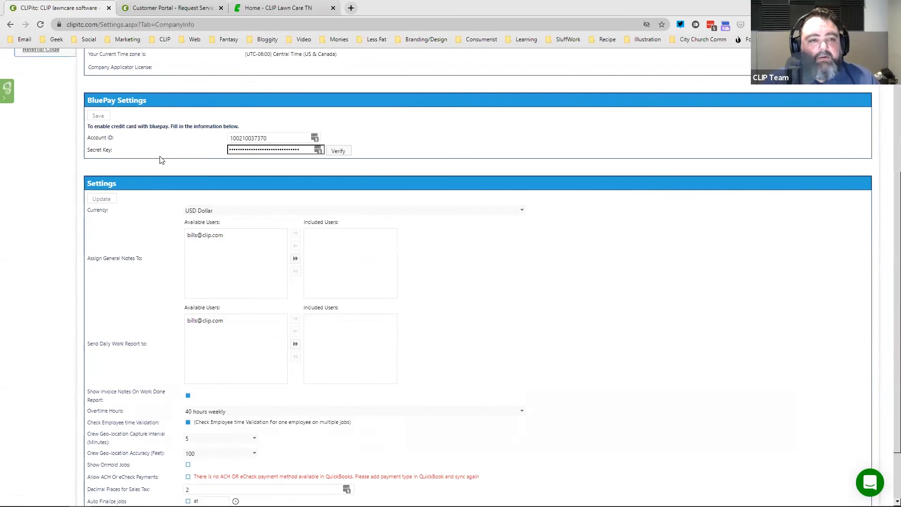
scroll(174, 185, "up", 3)
scroll(187, 200, "up", 2)
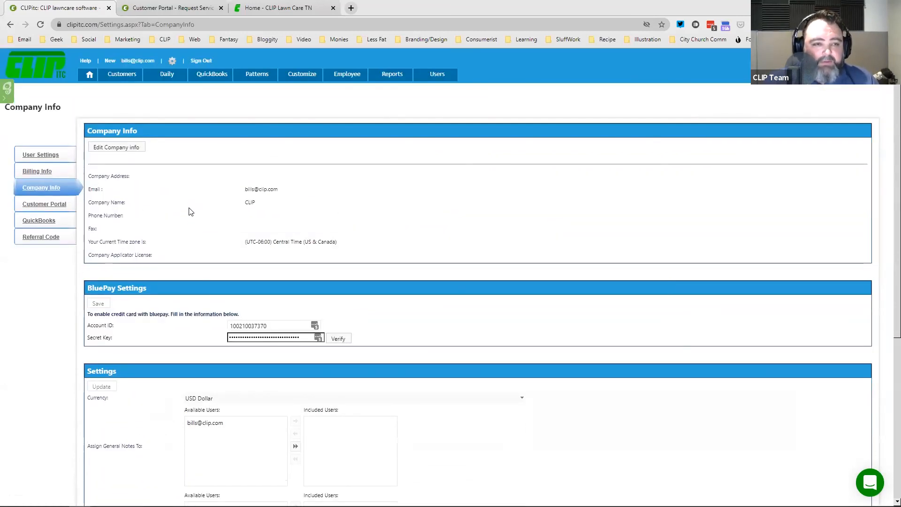
scroll(185, 215, "down", 3)
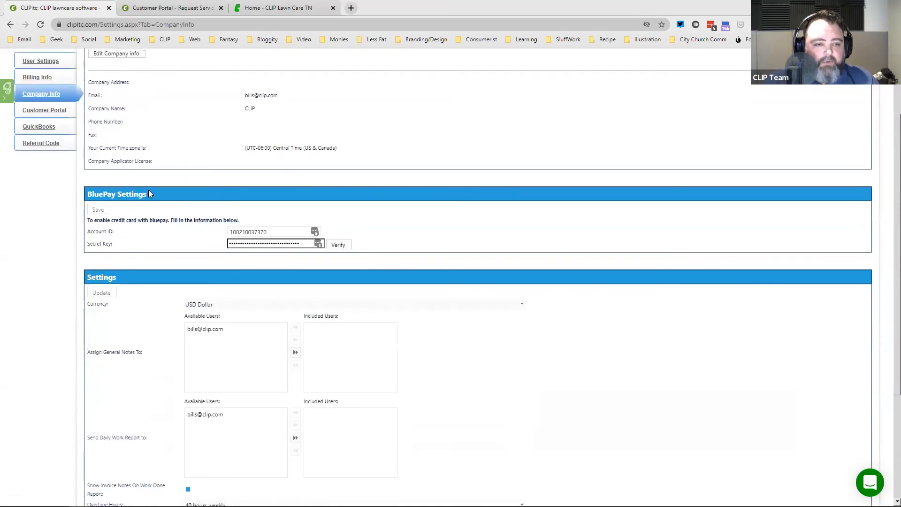
scroll(177, 233, "up", 1)
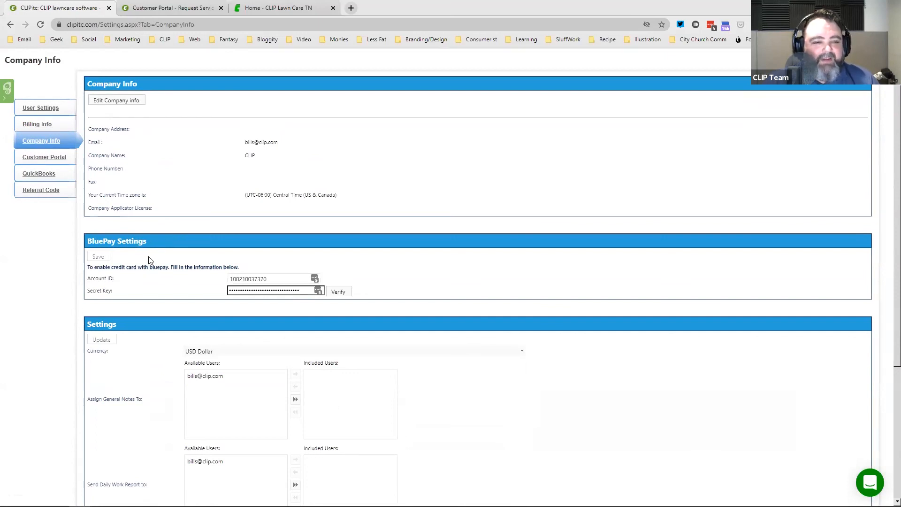
Examine the BluePay Settings section and its account fields for enabling credit card payments
left_click_drag(146, 240, 85, 242)
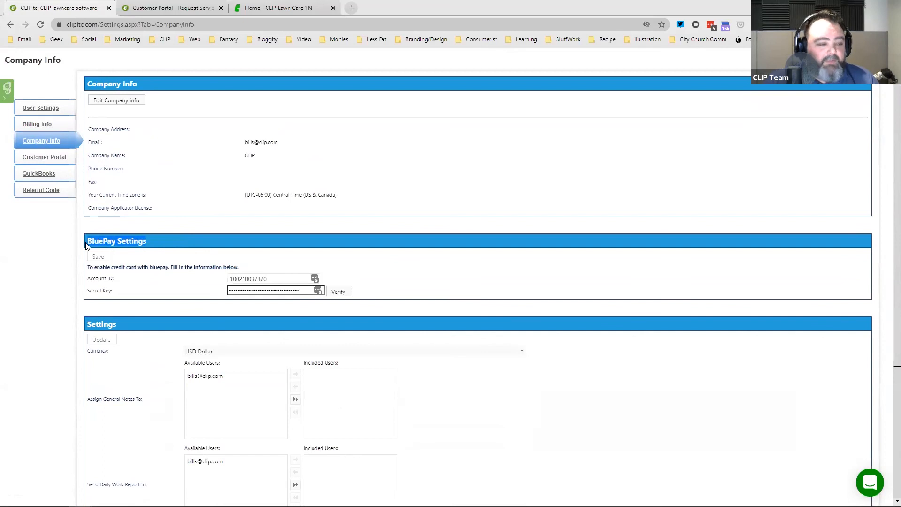
left_click(179, 257)
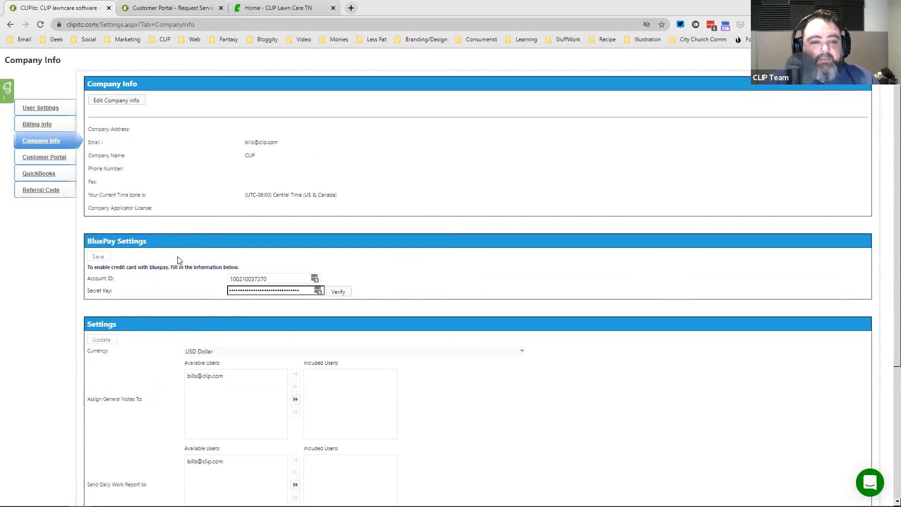
scroll(179, 259, "down", 1)
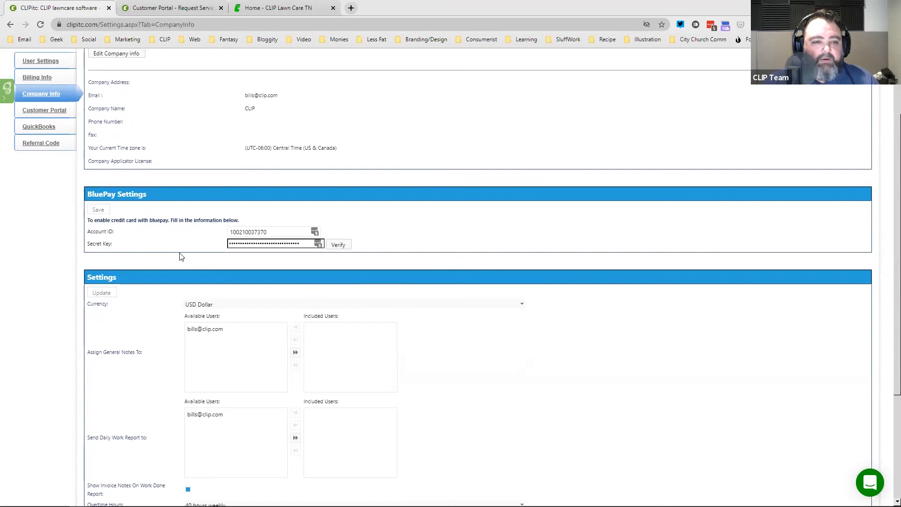
scroll(179, 255, "up", 1)
scroll(179, 255, "up", 1)
left_click_drag(123, 277, 83, 292)
left_click(155, 292)
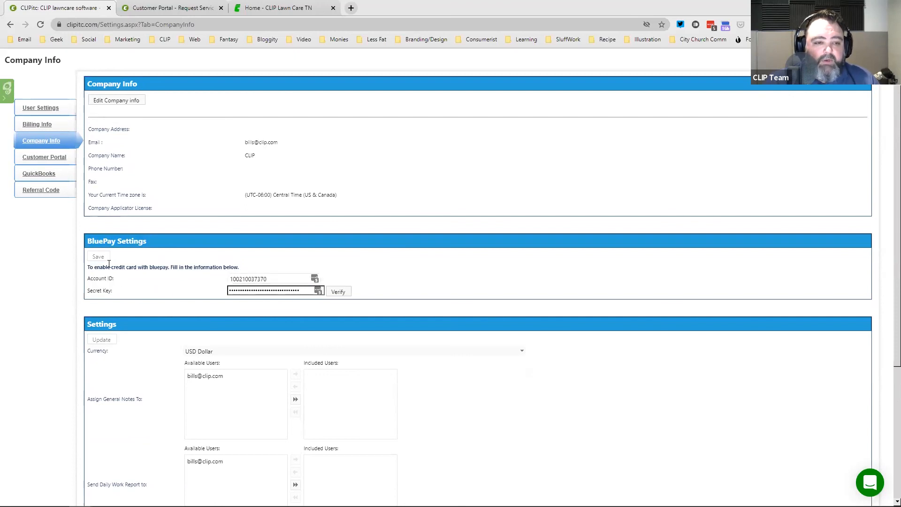
scroll(155, 257, "up", 1)
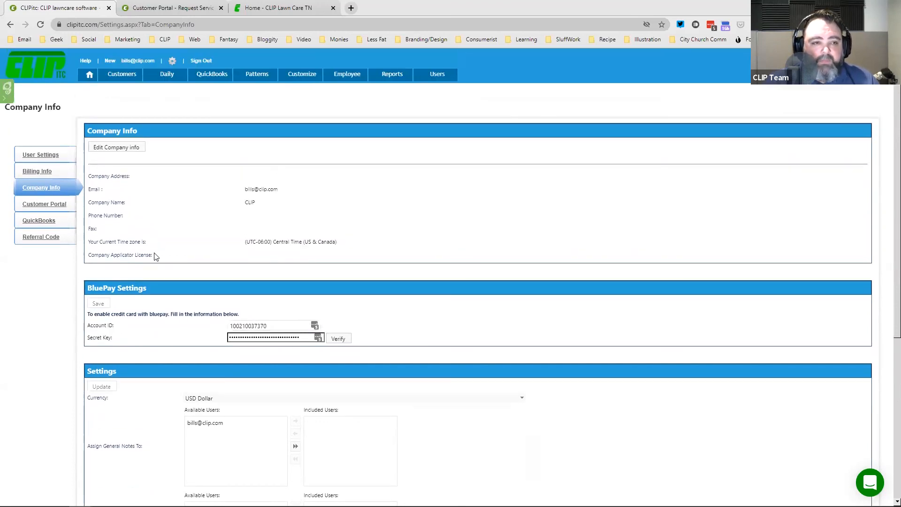
Review the Customer Portal settings and return to Company Info to view the BluePay and general notes assignment settings
left_click(53, 205)
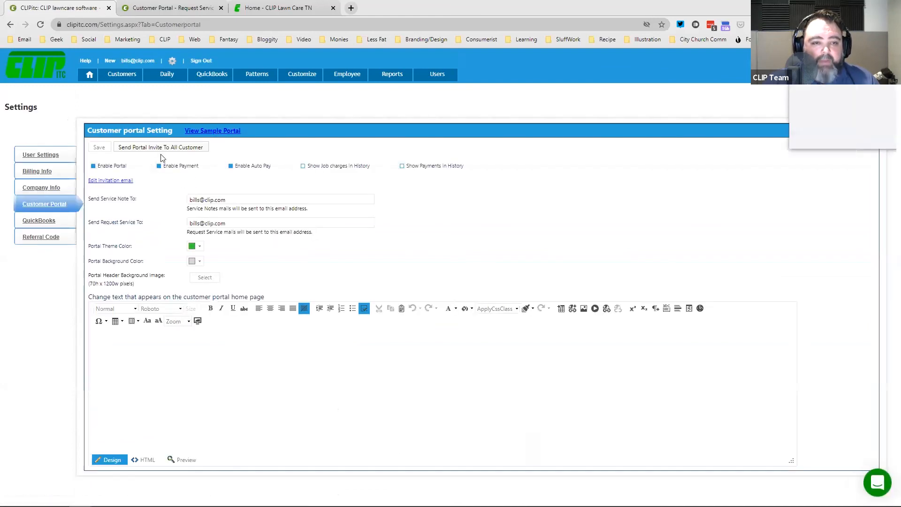
left_click(821, 136)
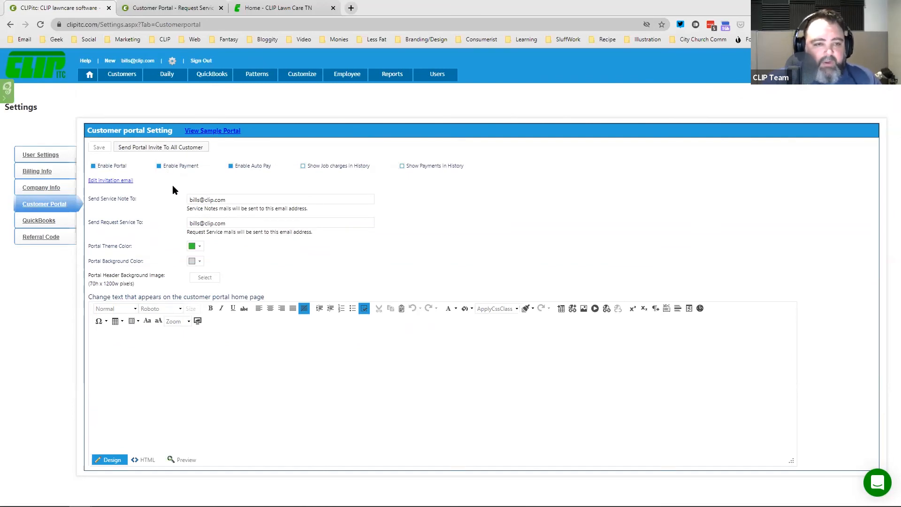
left_click(43, 187)
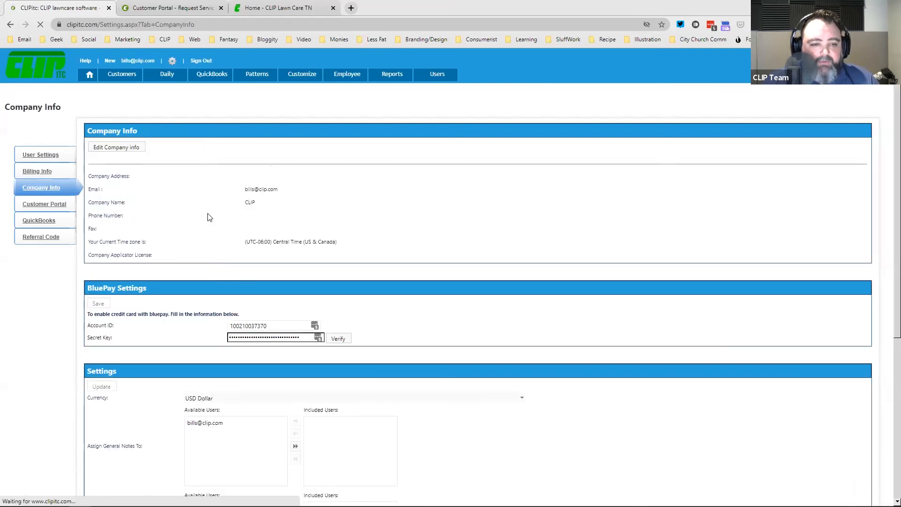
scroll(209, 214, "down", 1)
scroll(192, 253, "down", 1)
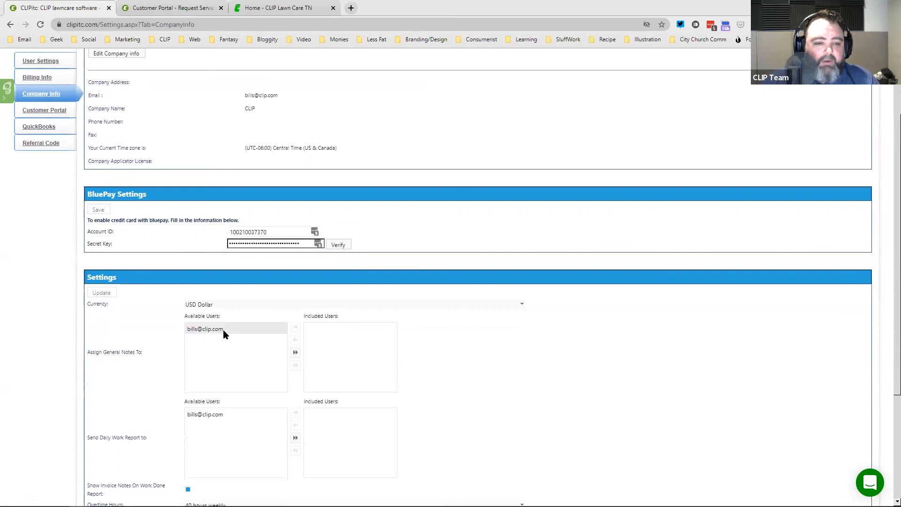
left_click(204, 329)
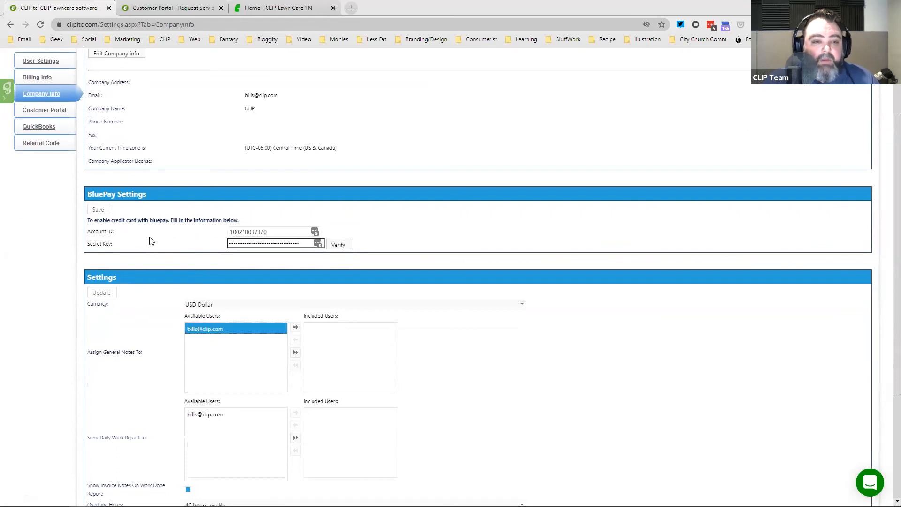
scroll(151, 237, "up", 1)
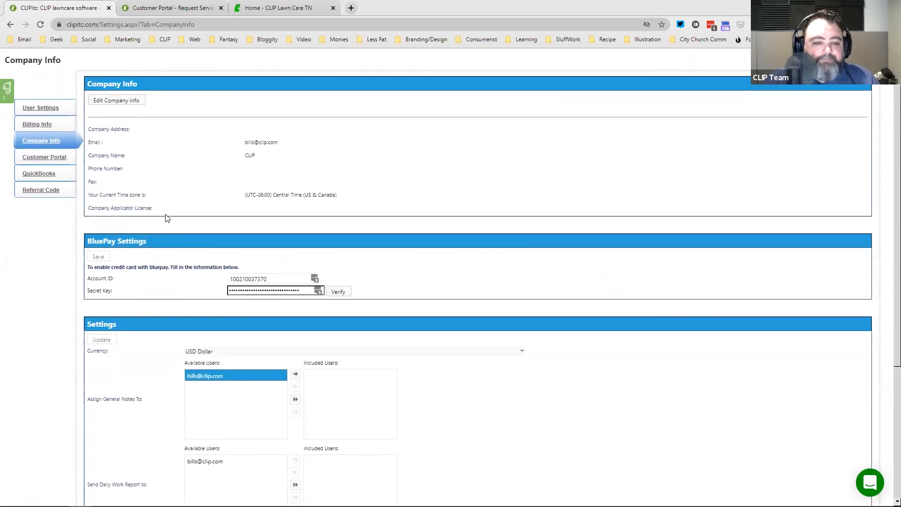
scroll(167, 218, "down", 2)
scroll(183, 201, "up", 2)
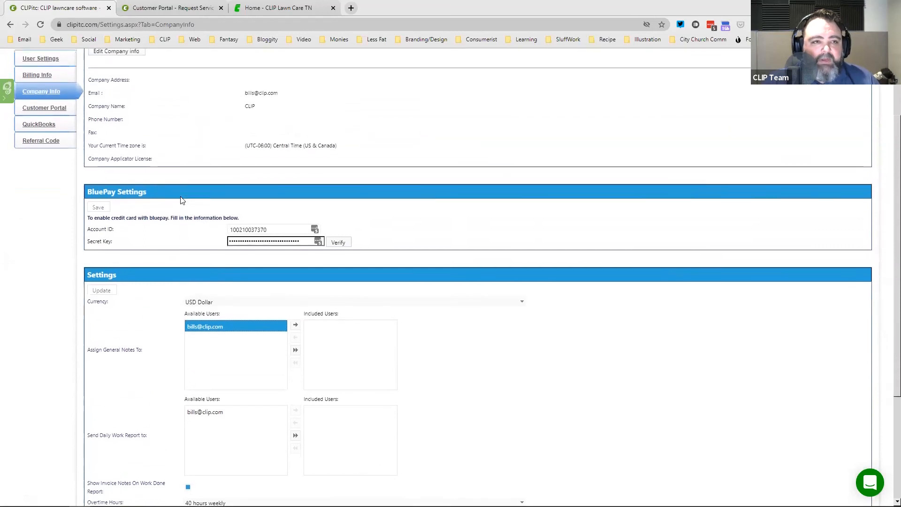
View the sample portal's payment page from the card fields through to the monthly Auto Pay option
left_click(178, 9)
left_click(198, 113)
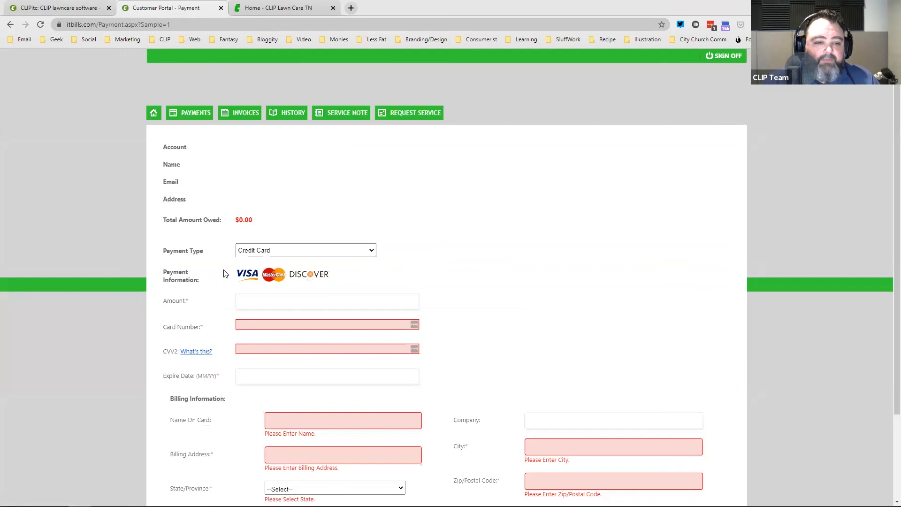
scroll(225, 271, "down", 2)
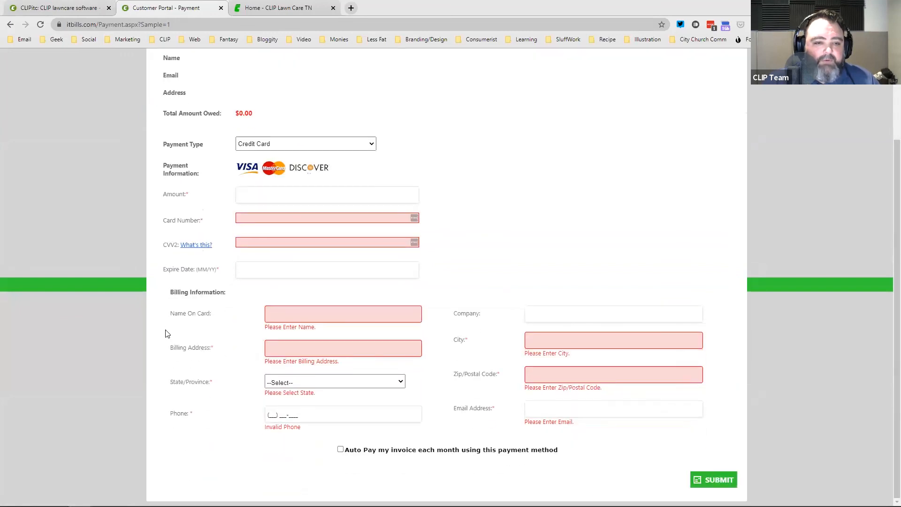
scroll(168, 334, "up", 2)
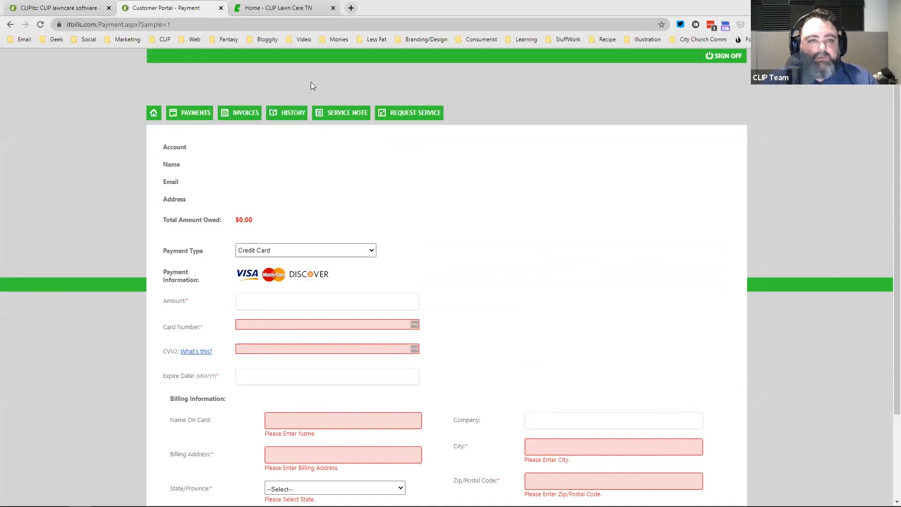
Open Manage Account on the CLIP Lawn Care TN website and log in to the customer portal with the saved email and password
left_click(282, 8)
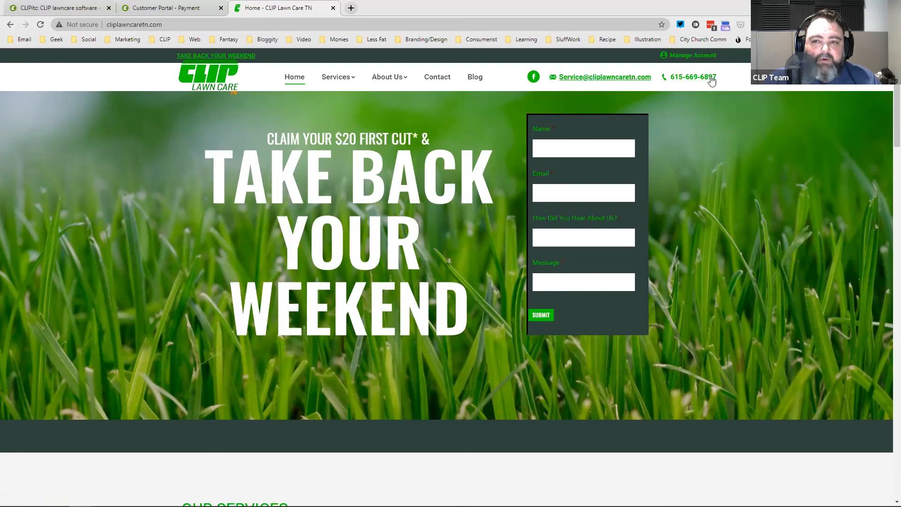
left_click(681, 57)
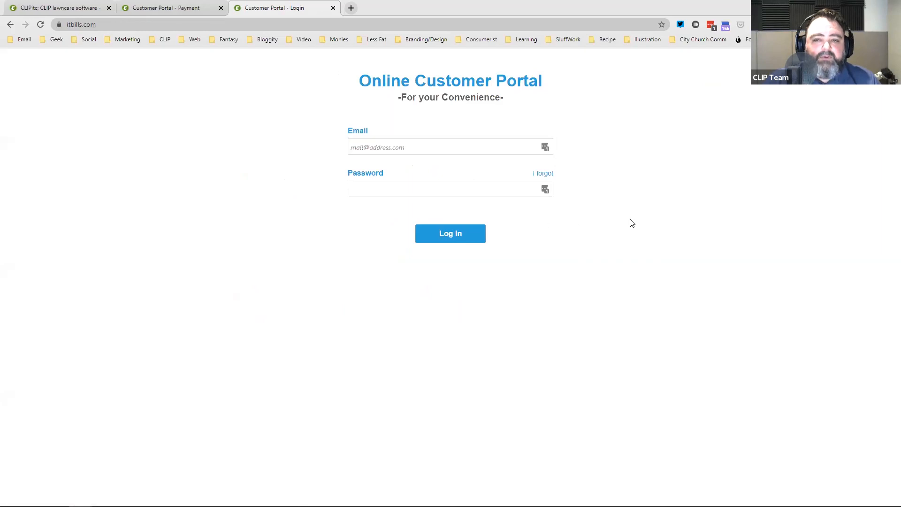
left_click(546, 155)
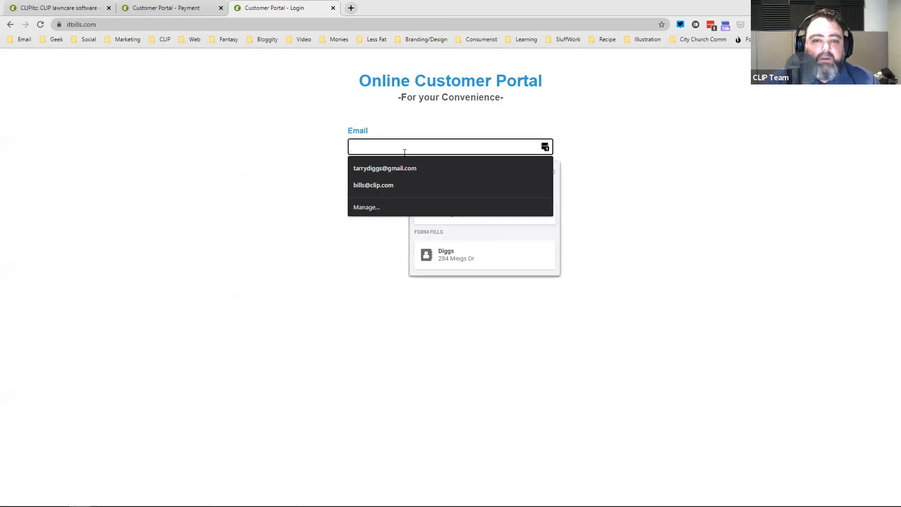
left_click(281, 118)
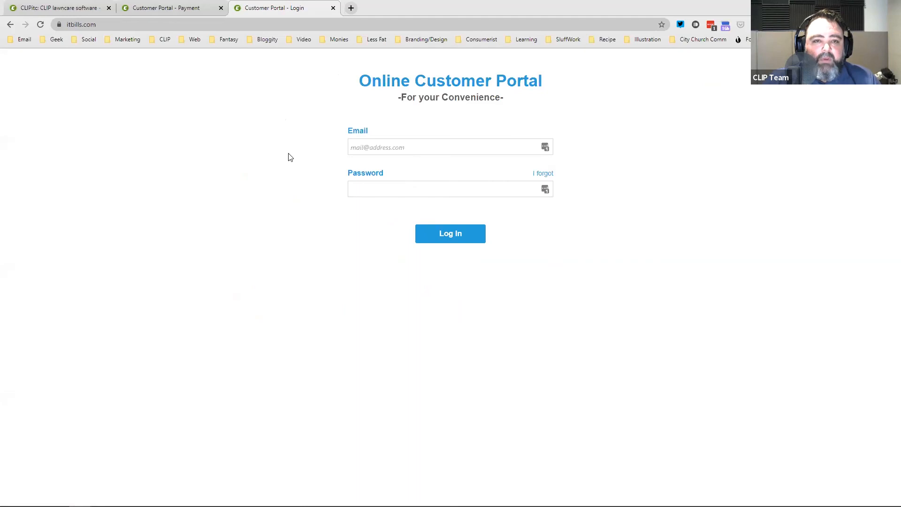
left_click(544, 148)
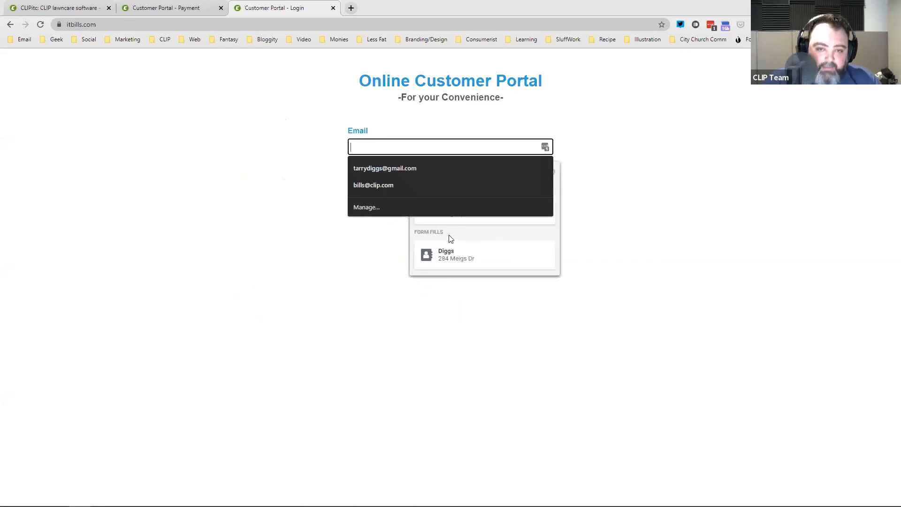
left_click(454, 214)
left_click(476, 239)
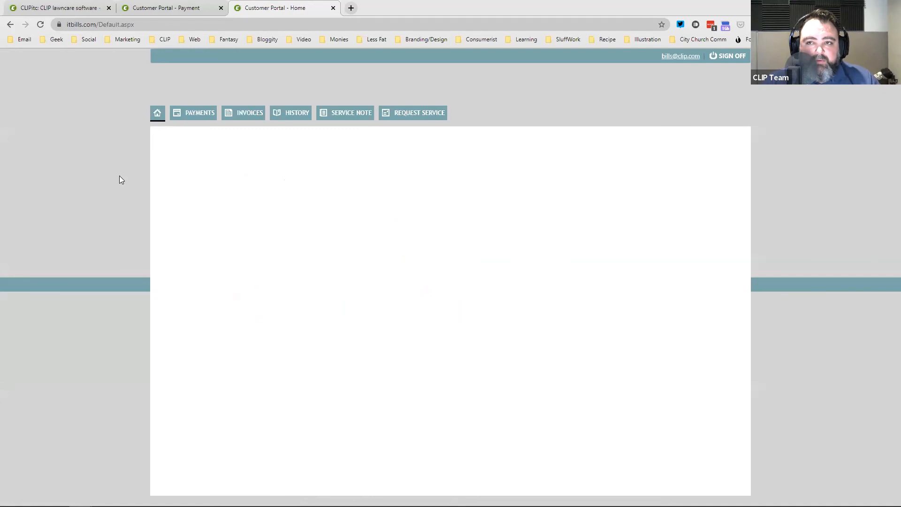
Look through the logged-in customer's payments, invoices and history pages
left_click(191, 117)
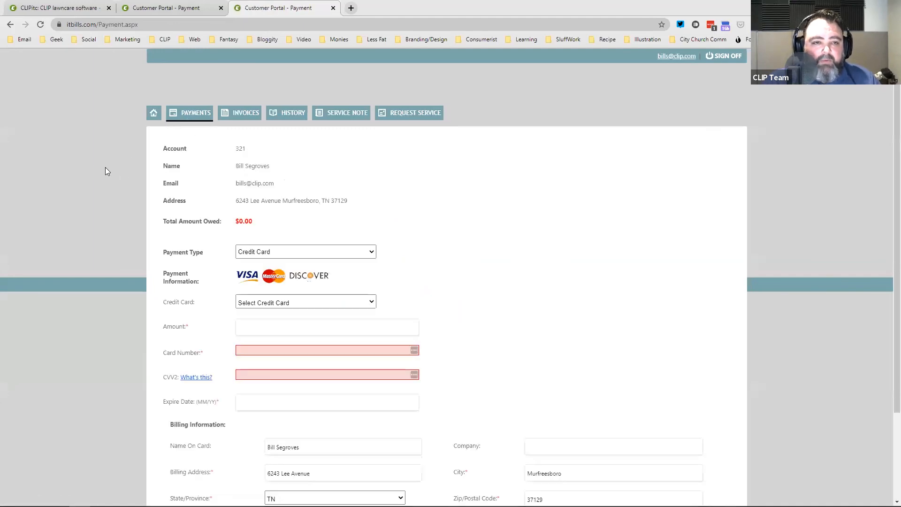
left_click(249, 112)
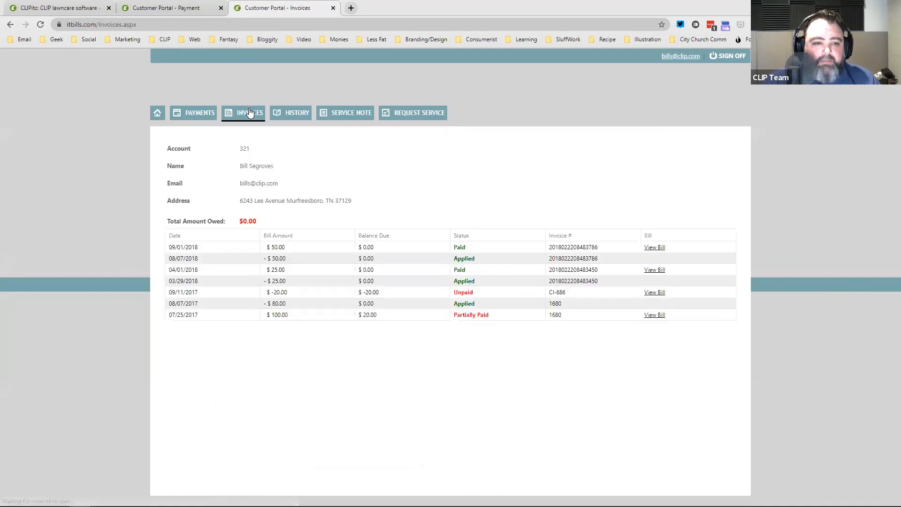
left_click(288, 115)
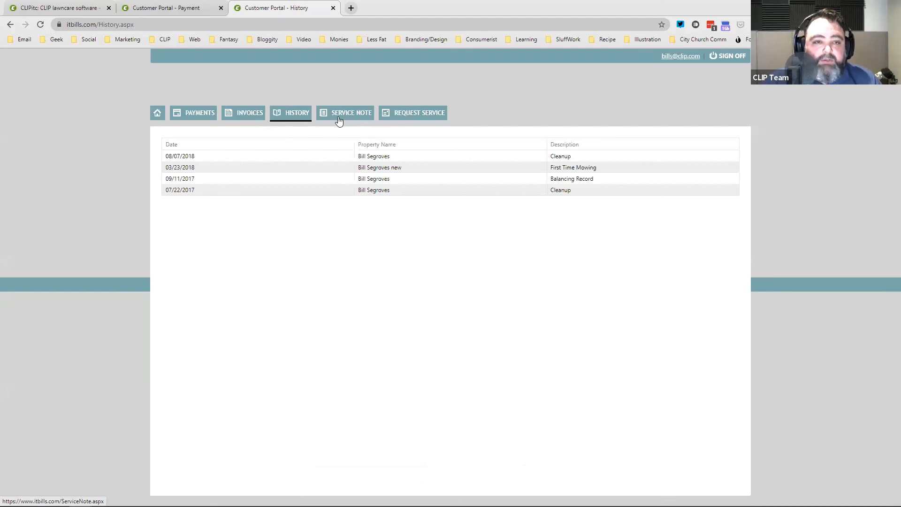
Check the status of the 09/11/2017 invoice, compare it with the customer's history, and view the service note form
left_click(238, 116)
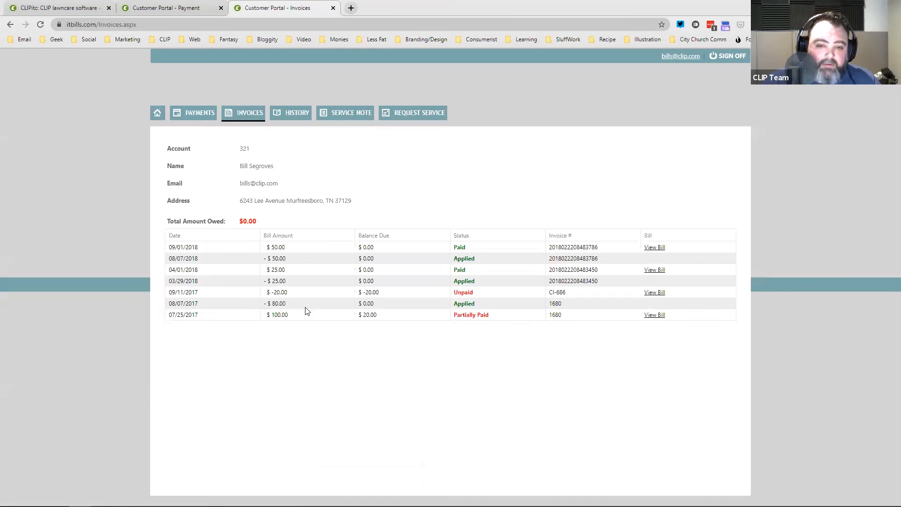
left_click_drag(478, 296, 458, 295)
left_click(497, 297)
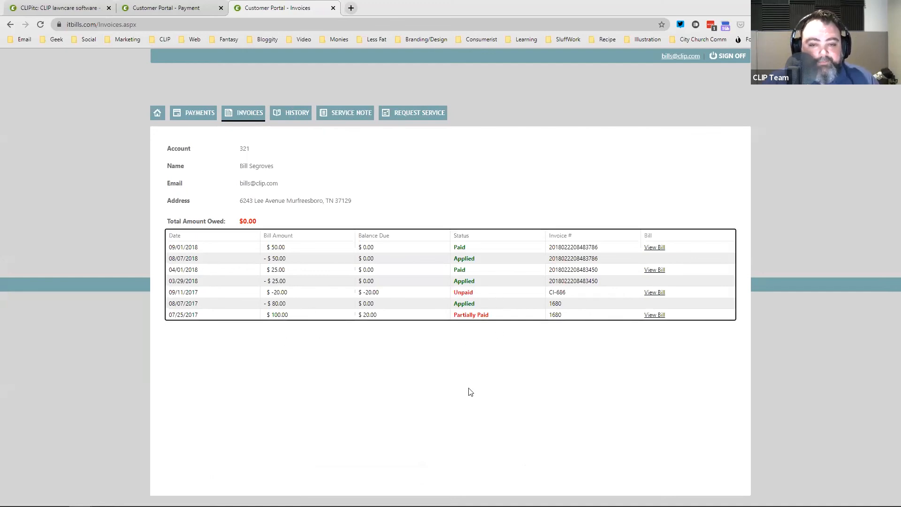
left_click(293, 114)
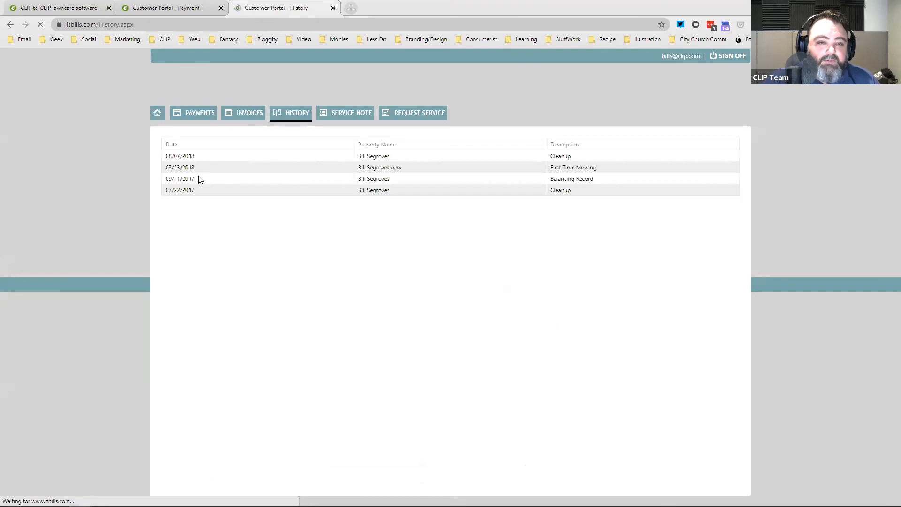
left_click(353, 113)
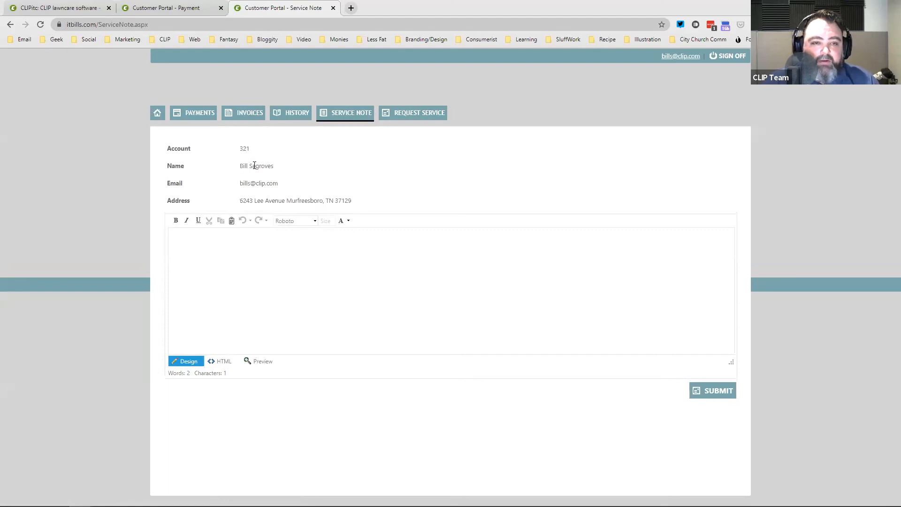
View the customer's service request form, and look over the payments page down to the monthly Auto Pay option
left_click(396, 113)
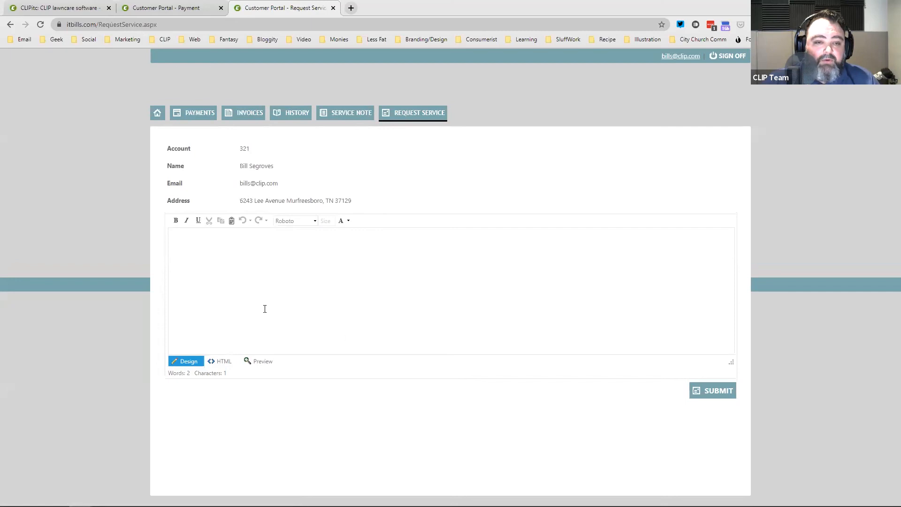
left_click(188, 116)
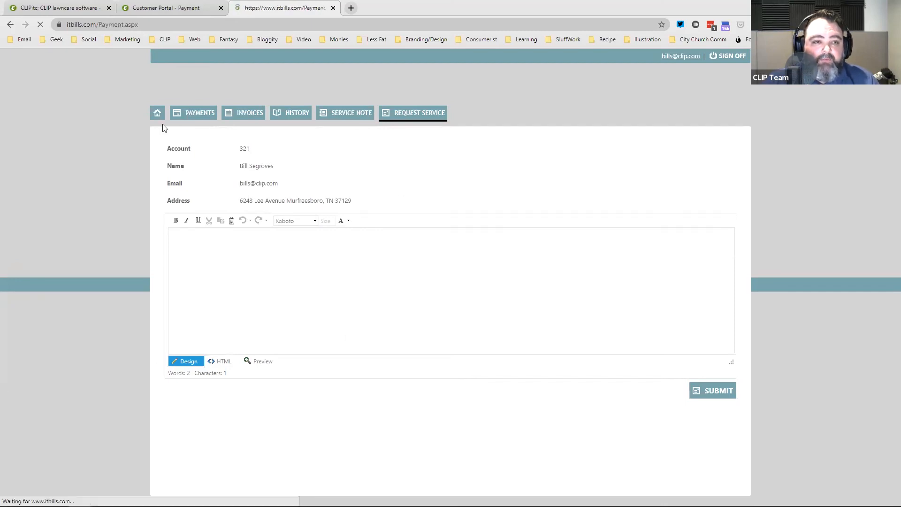
scroll(206, 180, "down", 3)
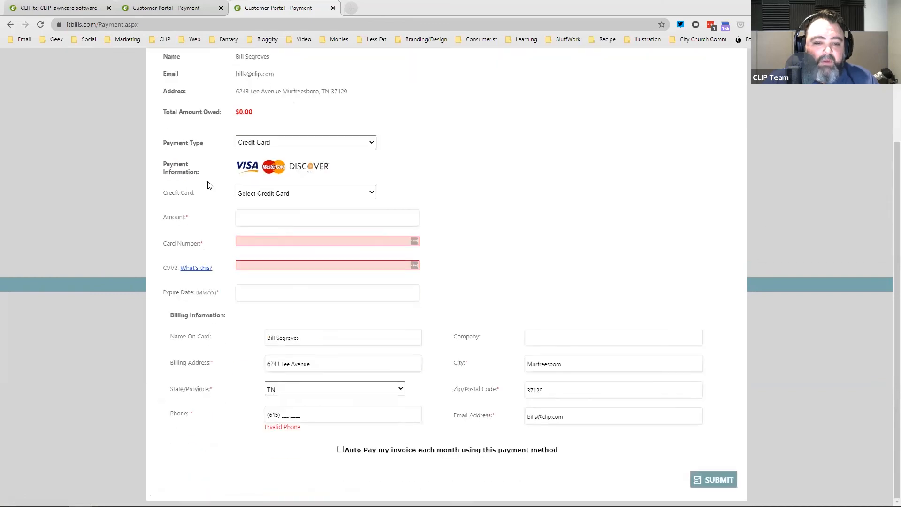
scroll(203, 190, "up", 3)
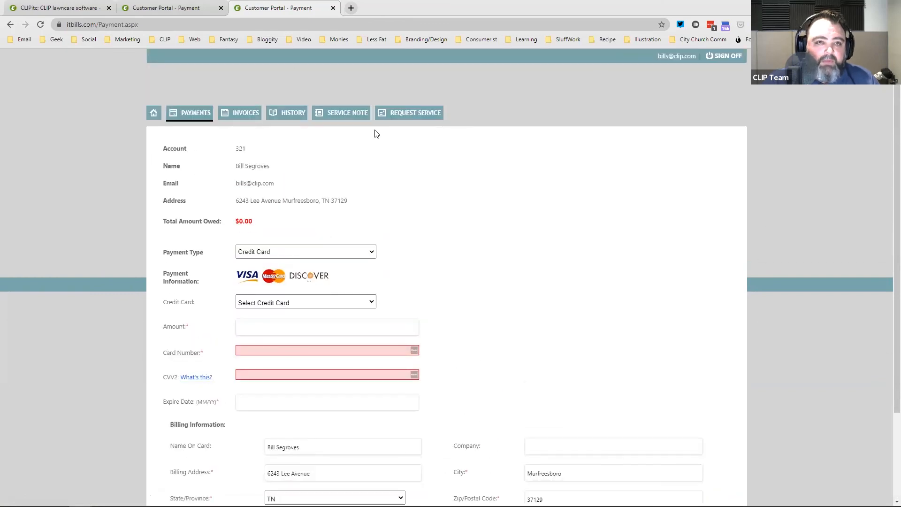
Return to the CLIPitc company settings and open the Customer Portal settings, declining the LastPass account update
left_click(180, 14)
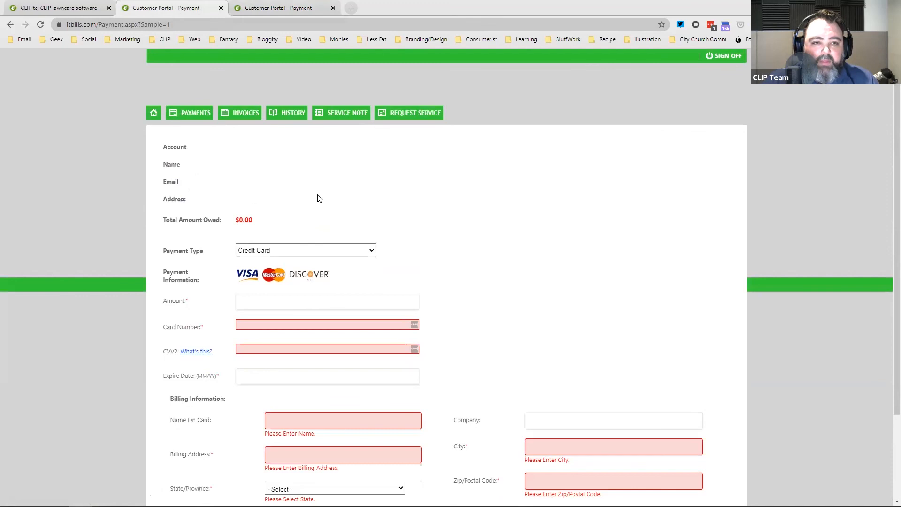
left_click(85, 9)
scroll(168, 185, "up", 5)
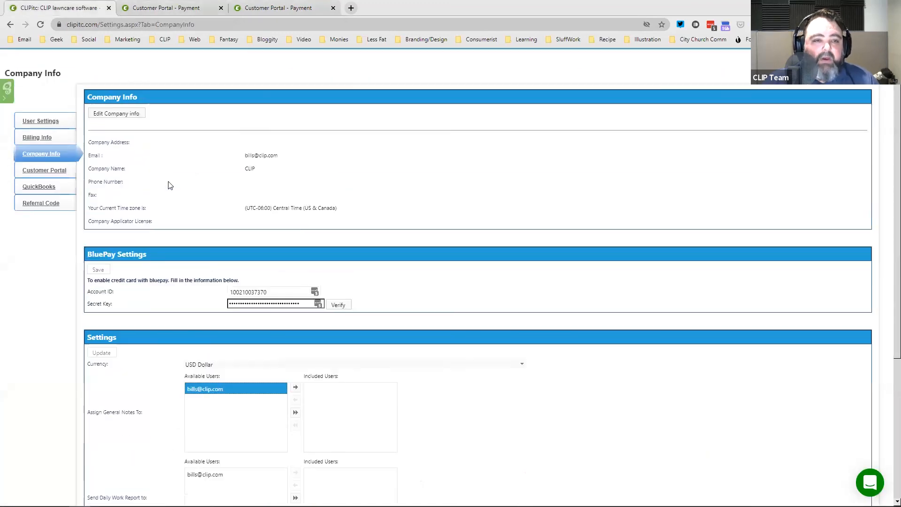
left_click(277, 9)
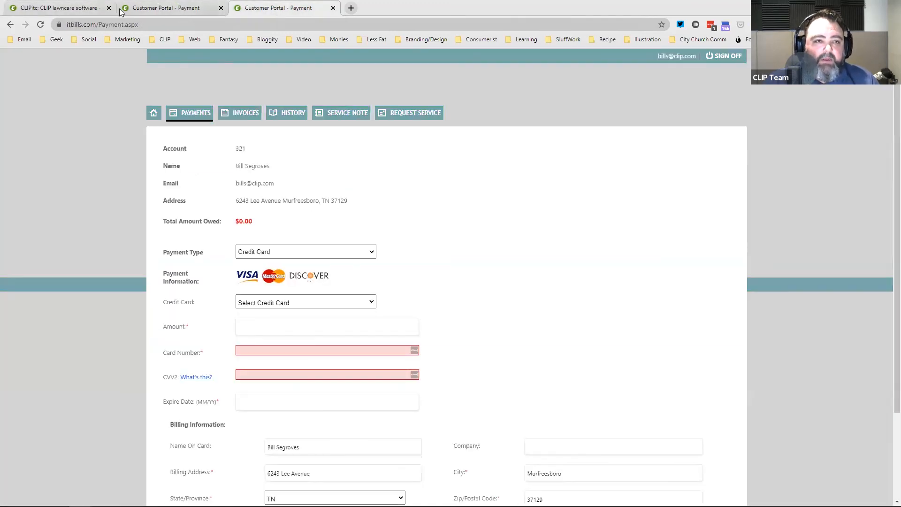
left_click(79, 7)
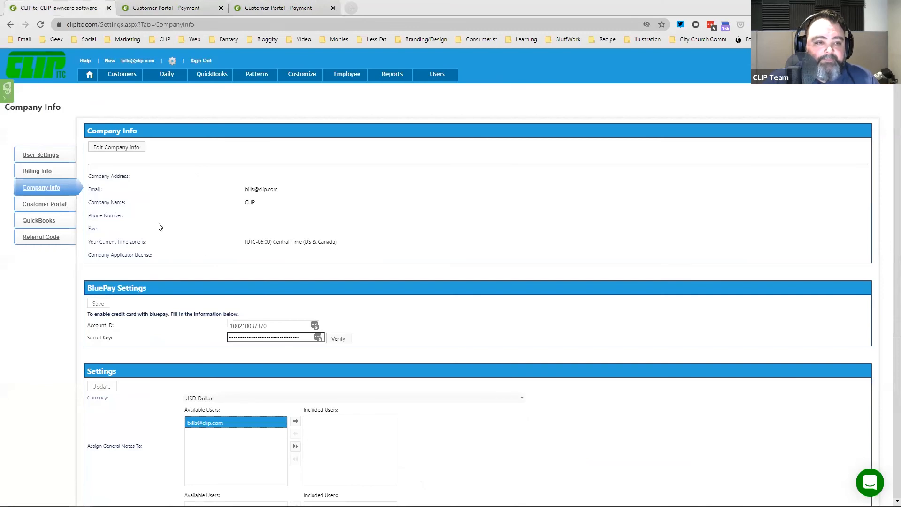
left_click(38, 205)
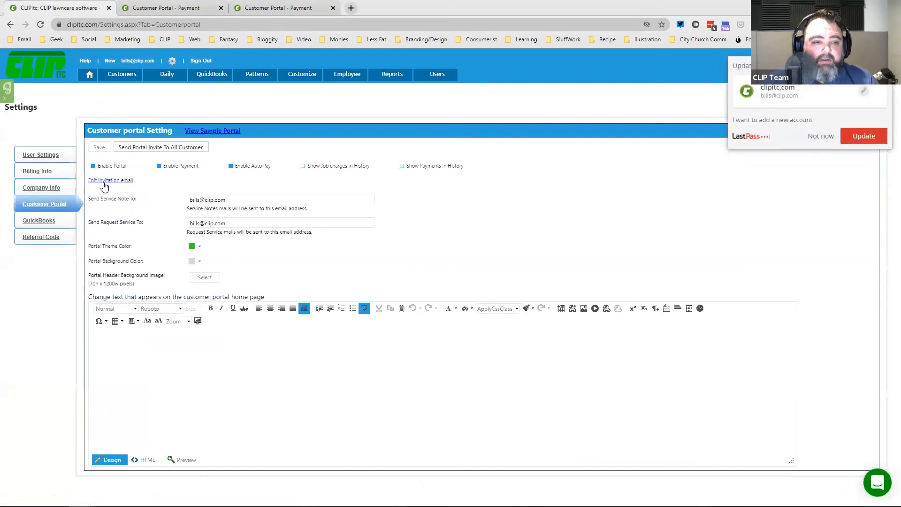
left_click(810, 138)
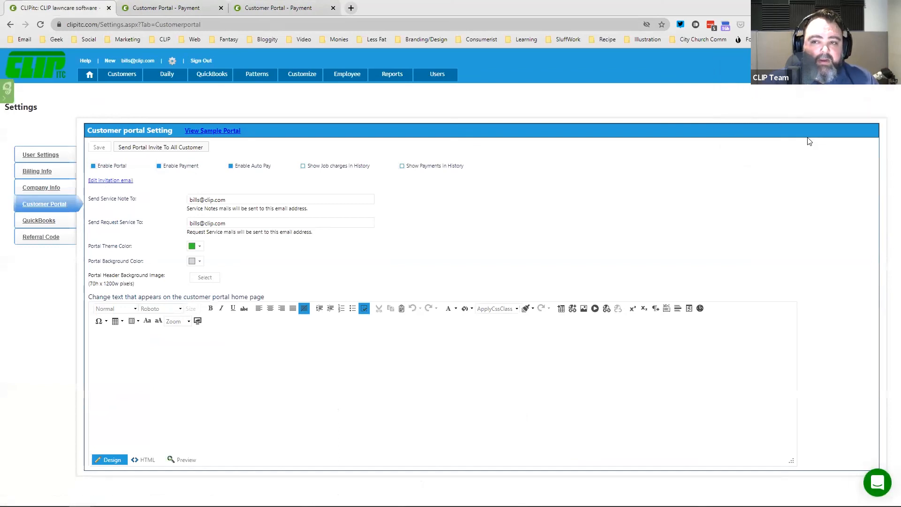
Open the portal invitation email template and look at its available tags and sample email field
left_click(106, 182)
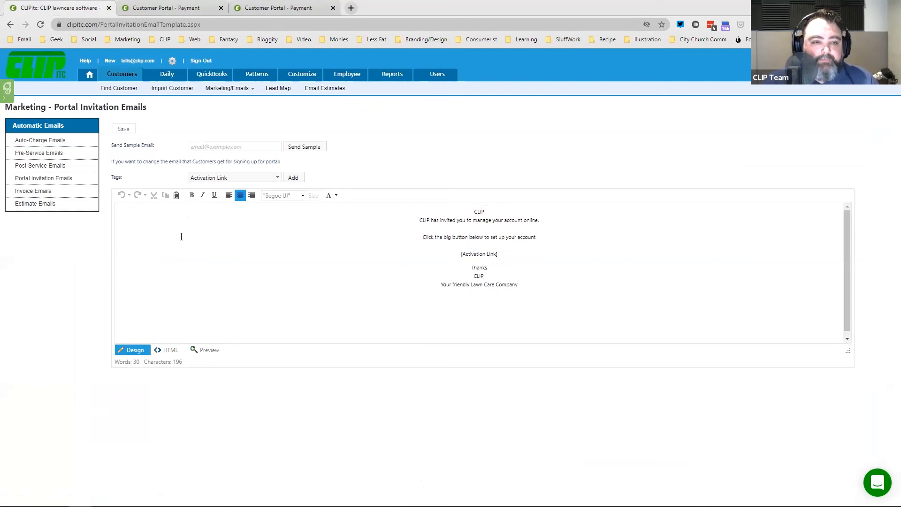
left_click(236, 175)
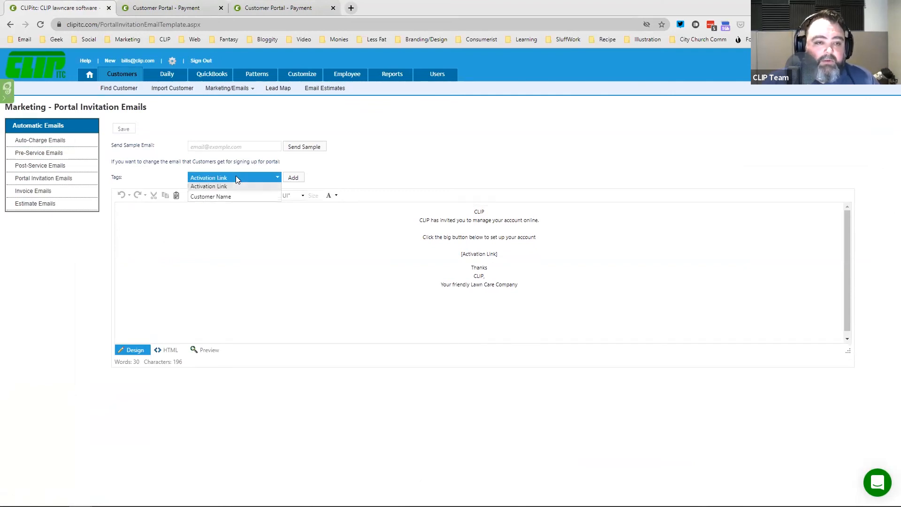
left_click(370, 177)
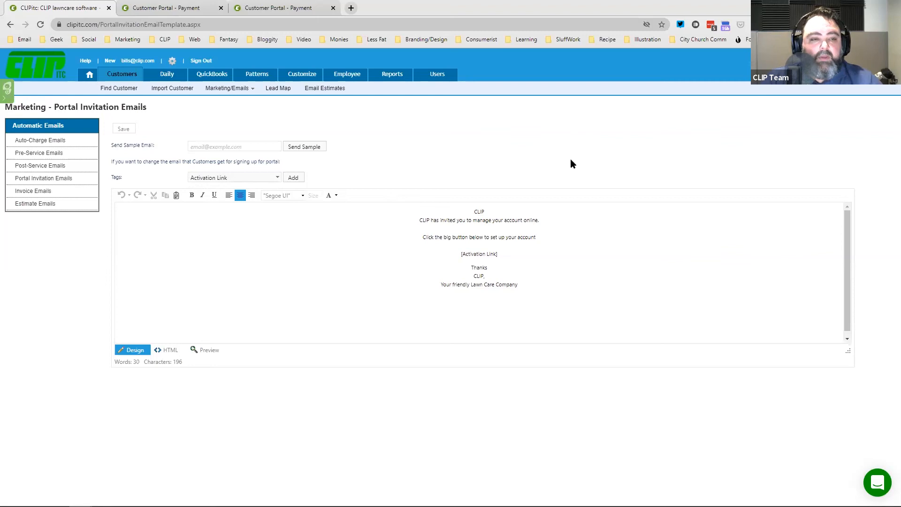
left_click(232, 144)
left_click(275, 131)
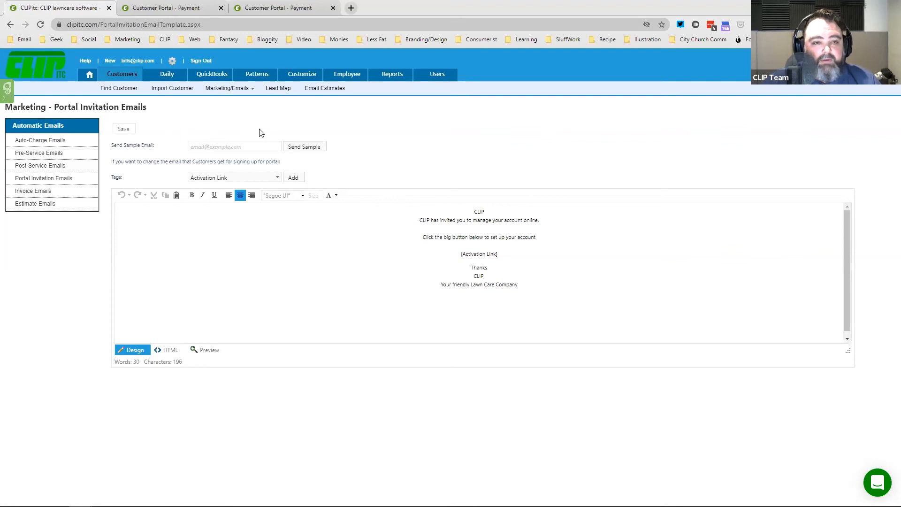
Go back from the invitation email to the Customer Portal settings, allowing the form resubmission and declining the LastPass update
left_click(10, 25)
left_click(12, 25)
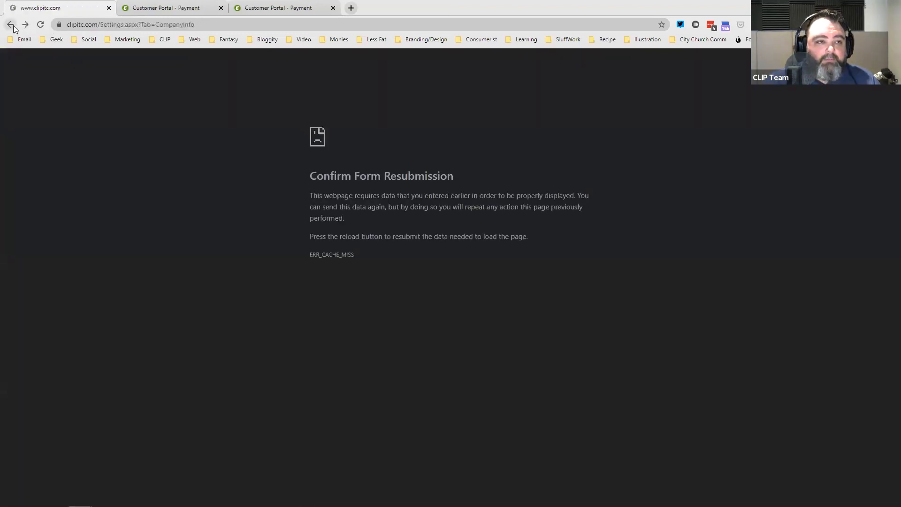
left_click(40, 24)
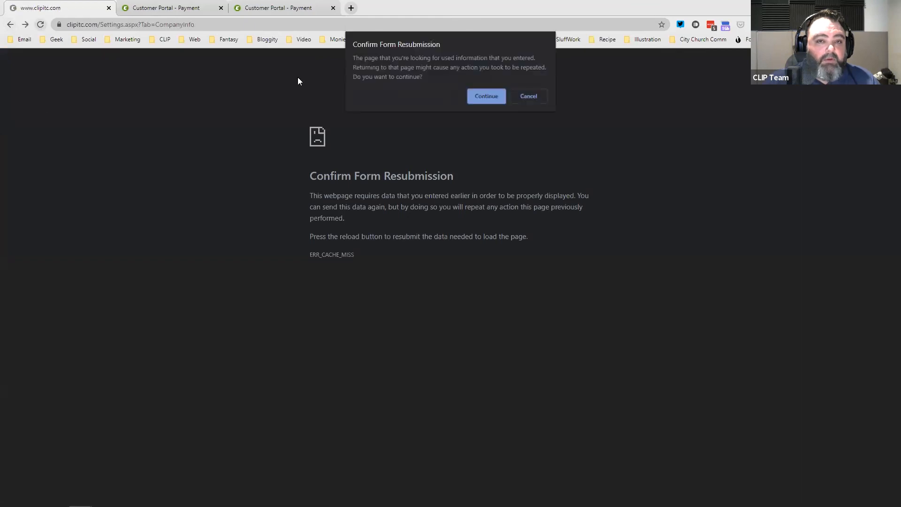
left_click(477, 96)
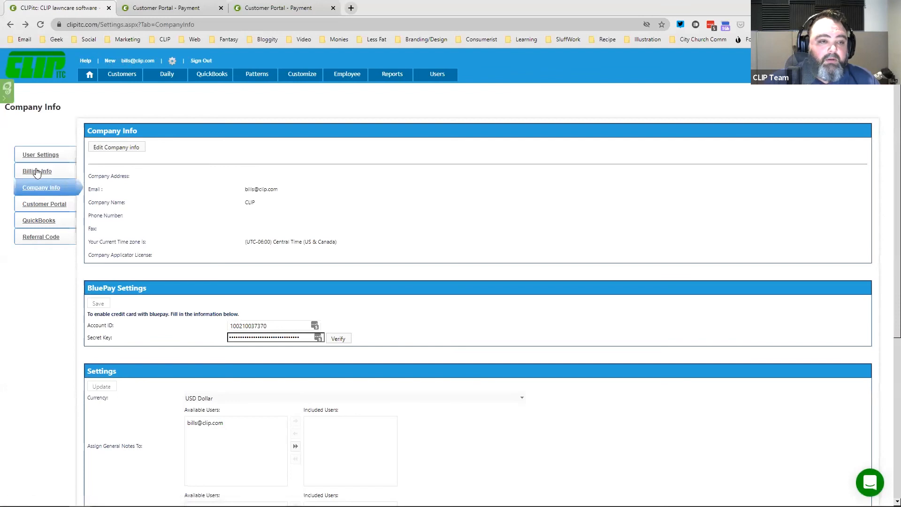
left_click(36, 205)
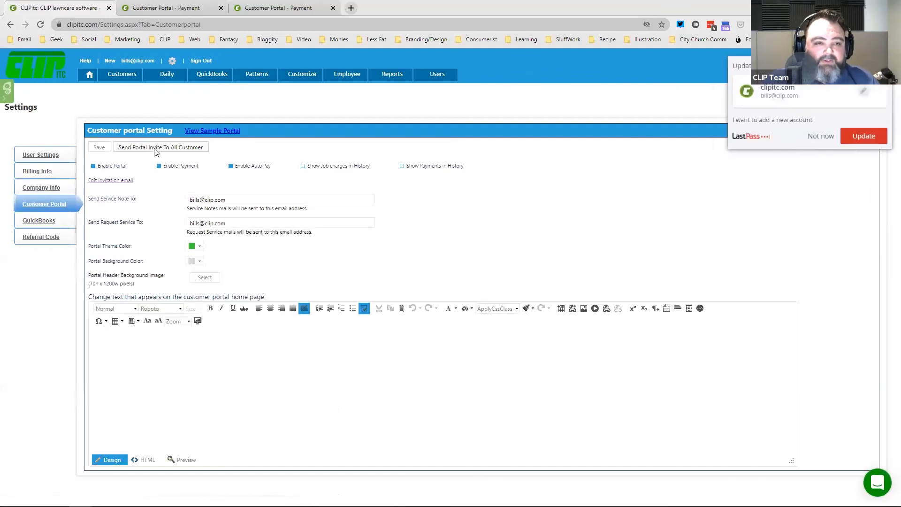
left_click(821, 136)
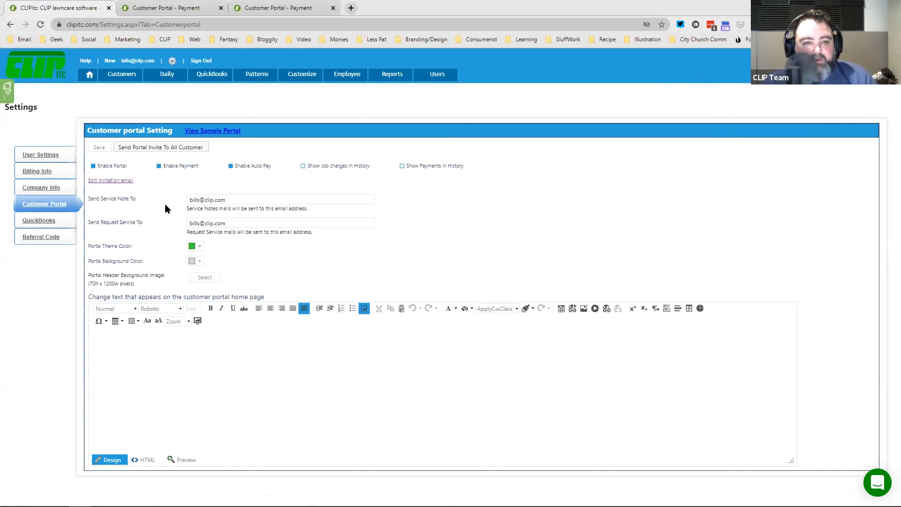
Copy the sample portal's link address, and go back from the customer's portal pages to the CLIP Lawn Care TN home page
right_click(216, 134)
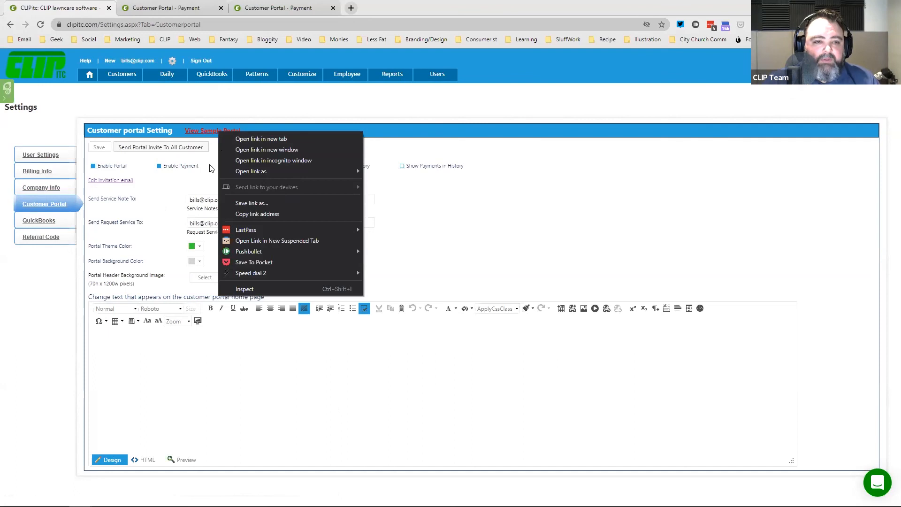
left_click(248, 213)
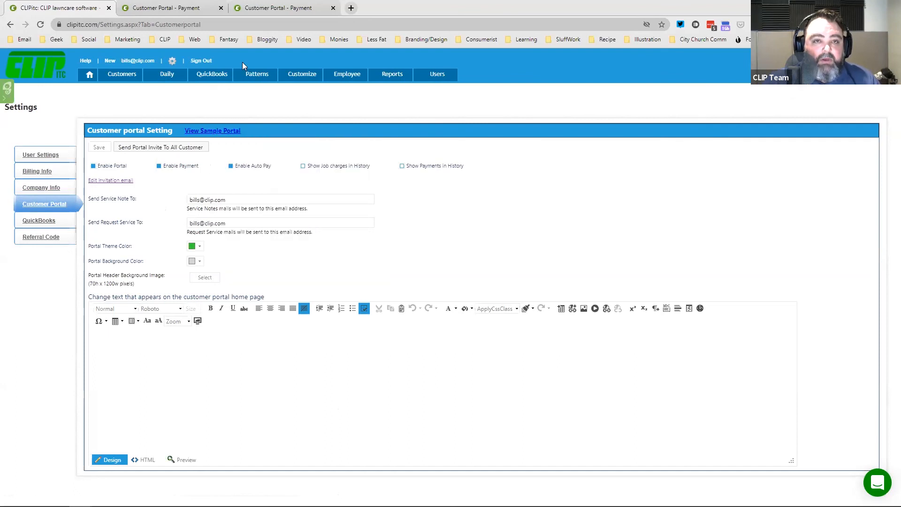
left_click(258, 17)
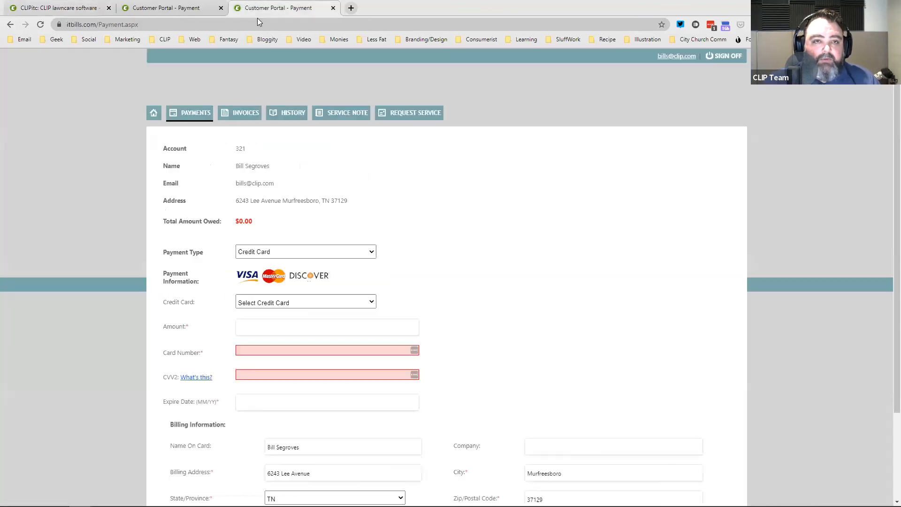
left_click(9, 24)
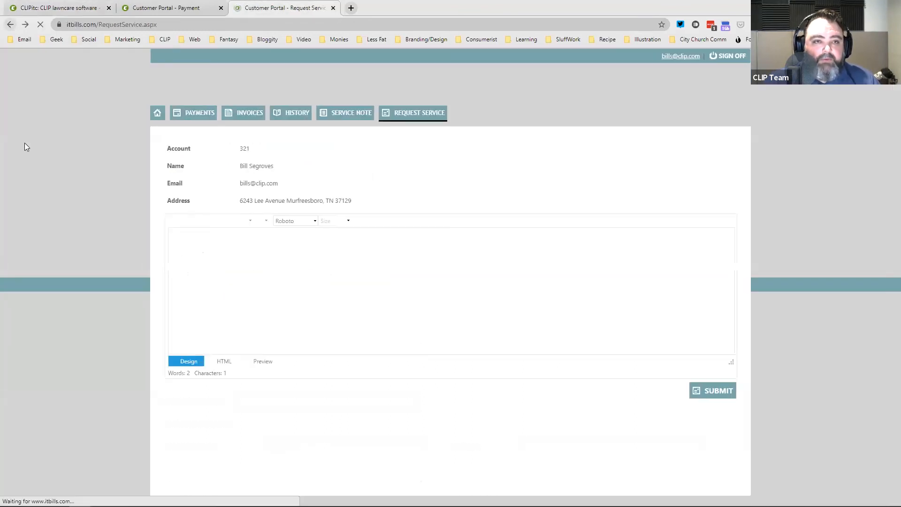
left_click(9, 25)
left_click(9, 24)
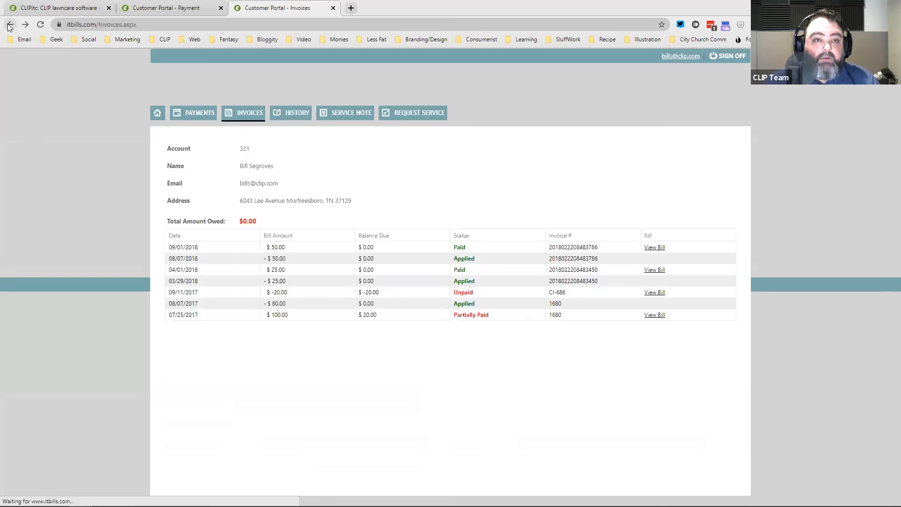
left_click(9, 24)
left_click(9, 24)
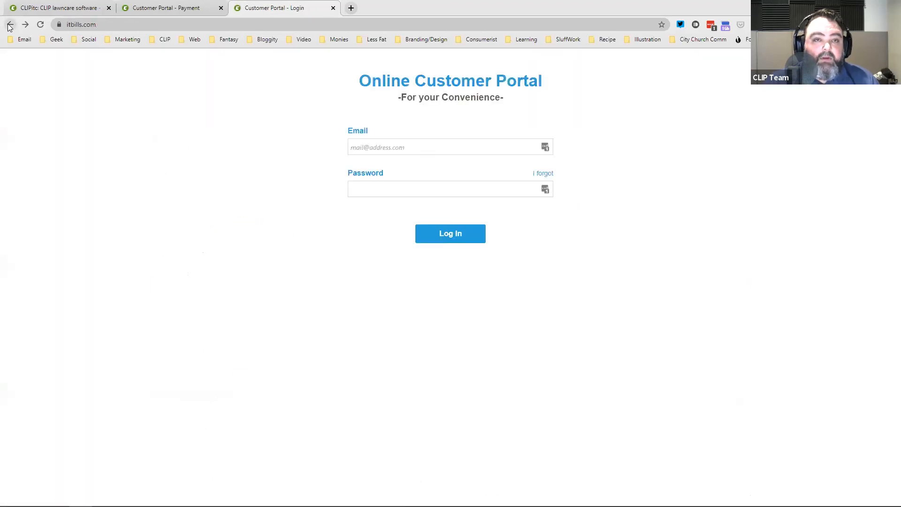
left_click(10, 24)
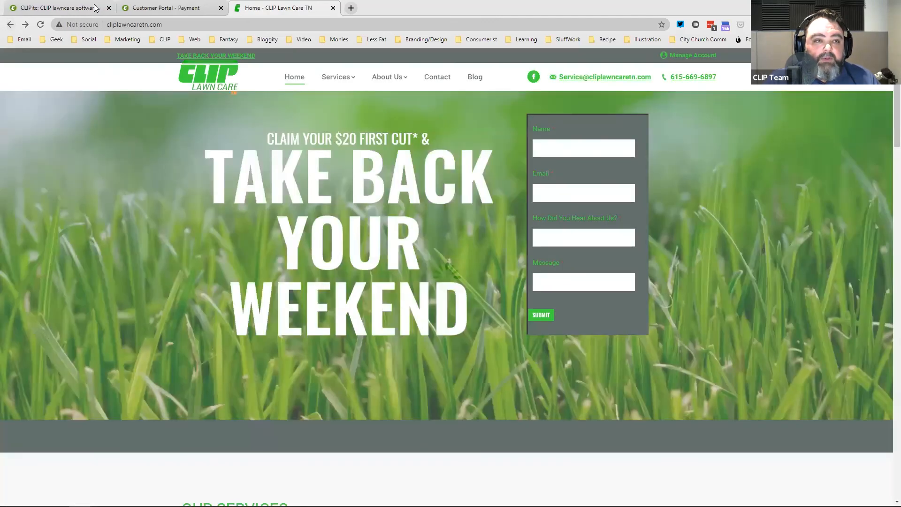
Review the Customer Portal settings alongside the CLIP Lawn Care TN home page and the sample portal's payment page
left_click(94, 8)
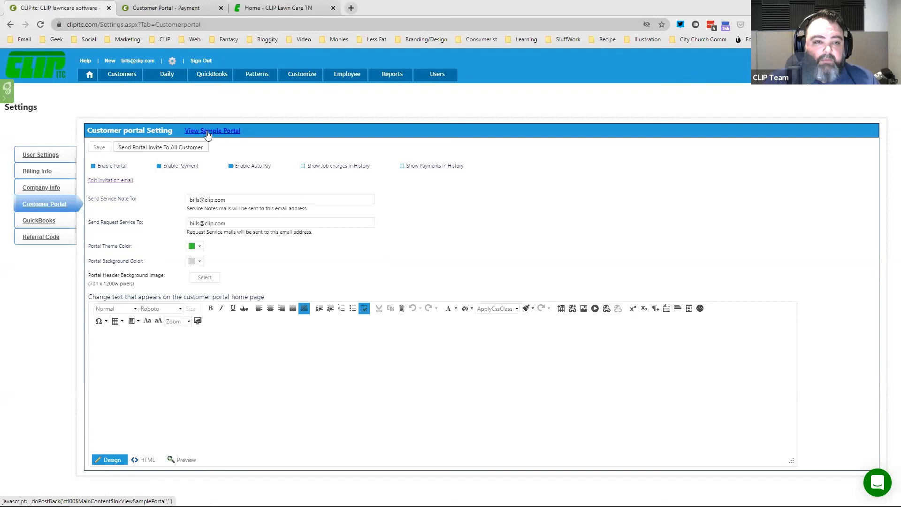
left_click(278, 7)
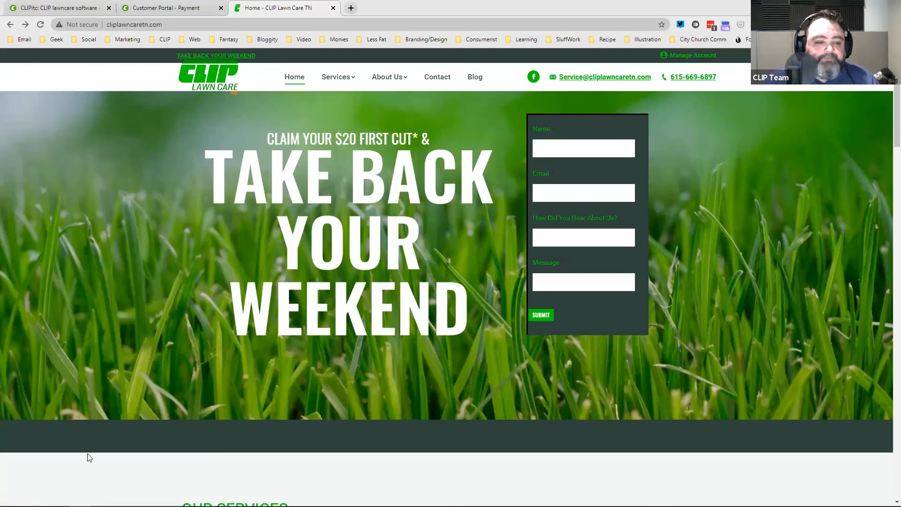
left_click(31, 5)
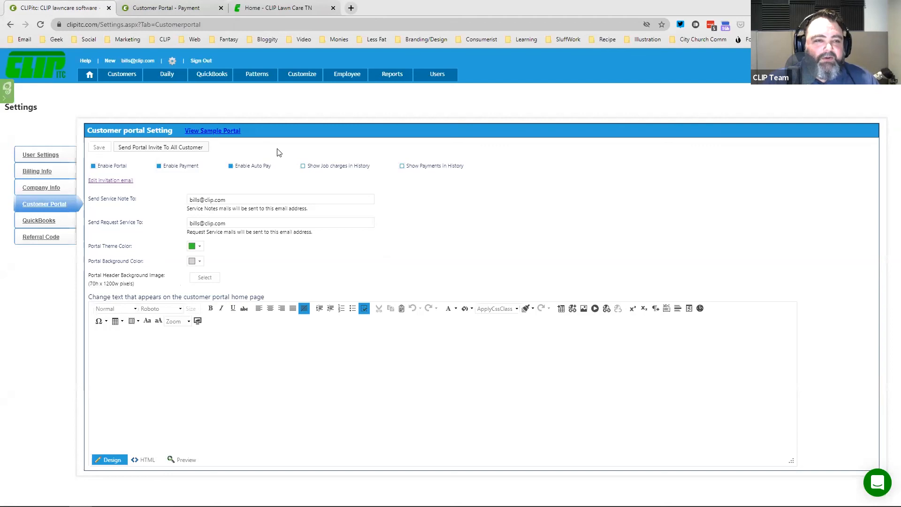
left_click(148, 5)
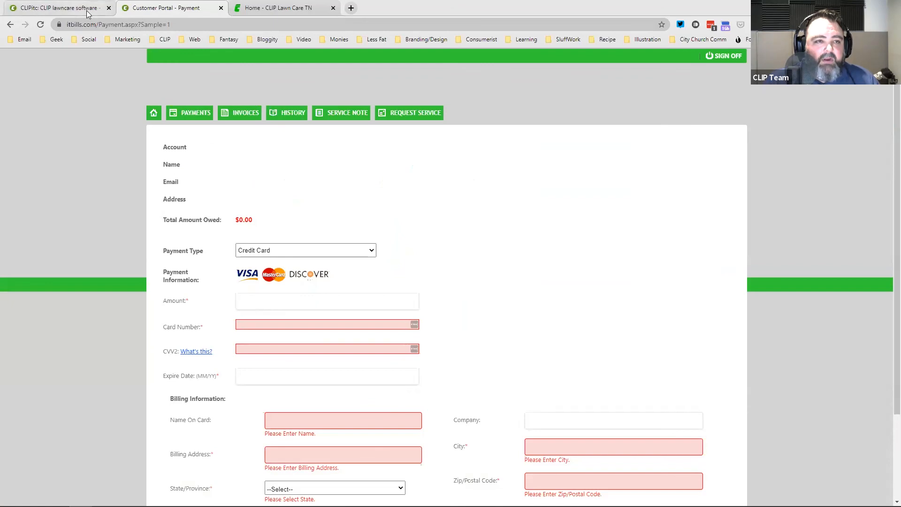
left_click(92, 10)
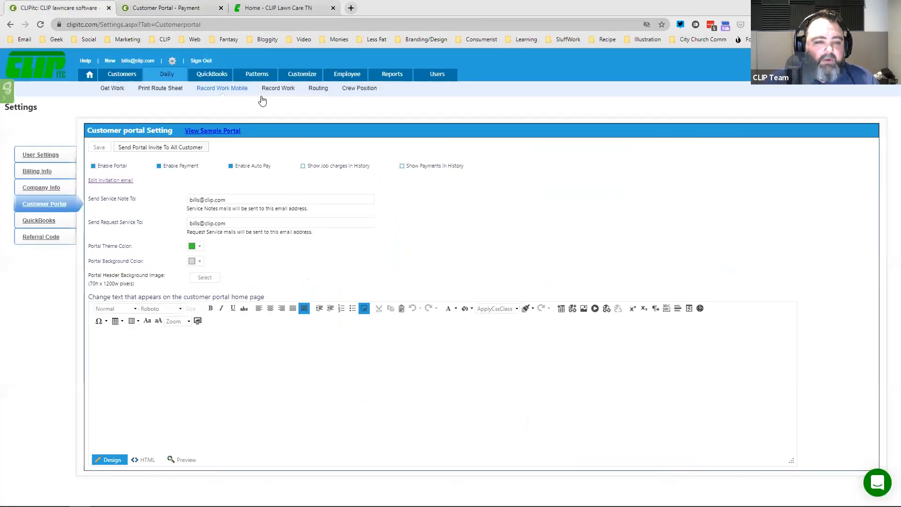